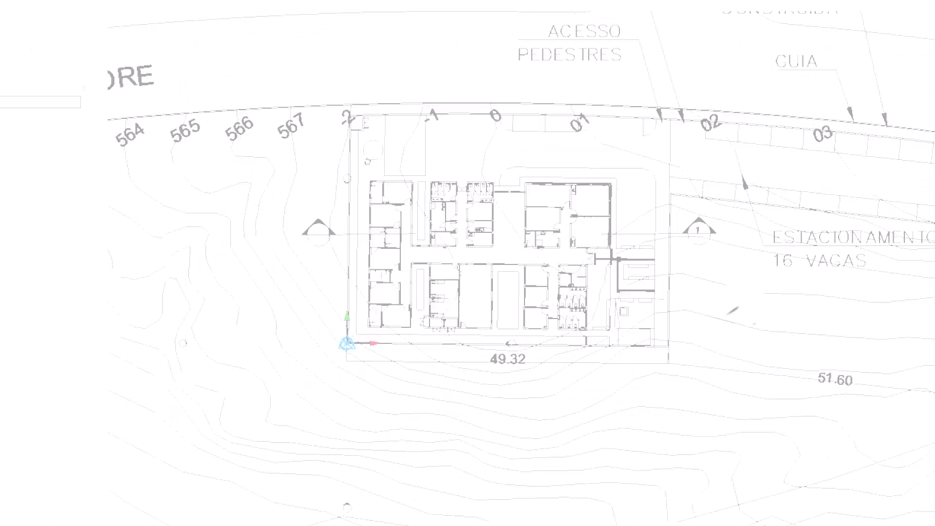
- Create a toposolid from a sketched rectangular boundary of about 7,104 m² around the building and parking area in the Terreno plan
middle_click_drag(528, 144, 648, 196)
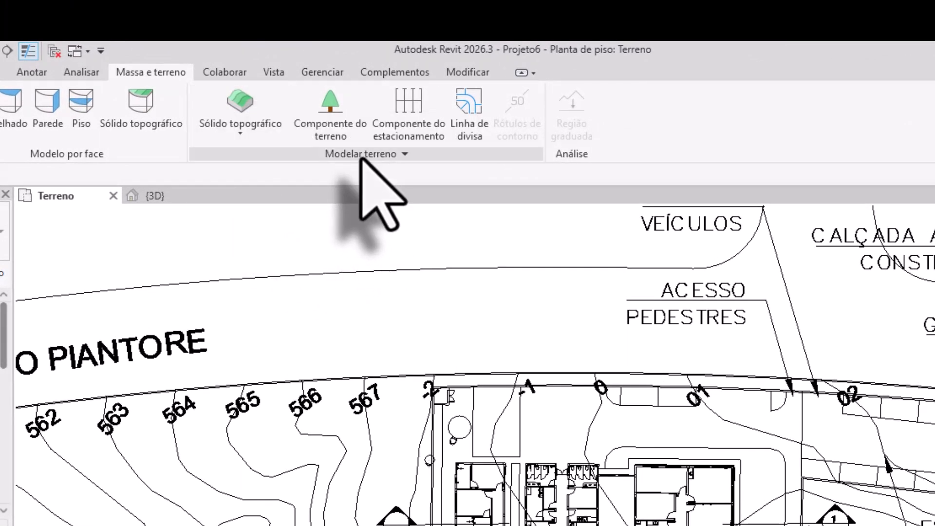
left_click(251, 131)
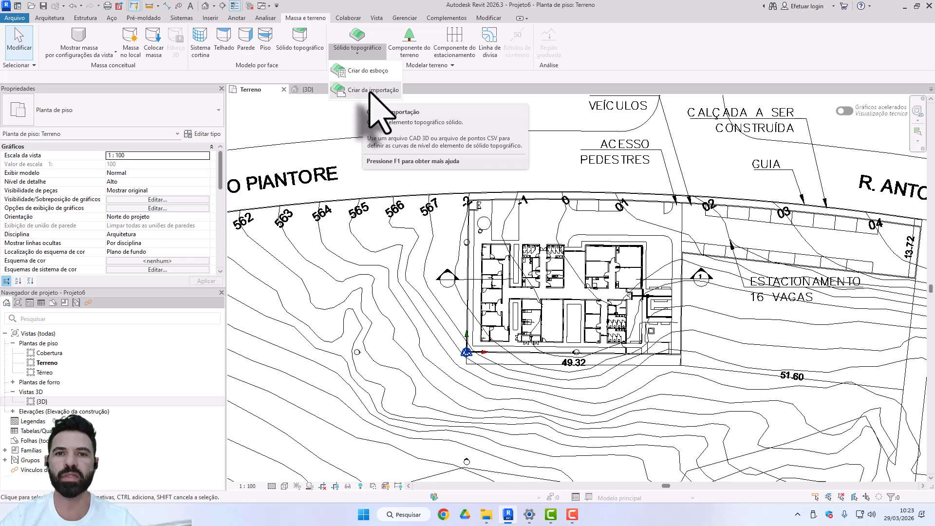
left_click(382, 72)
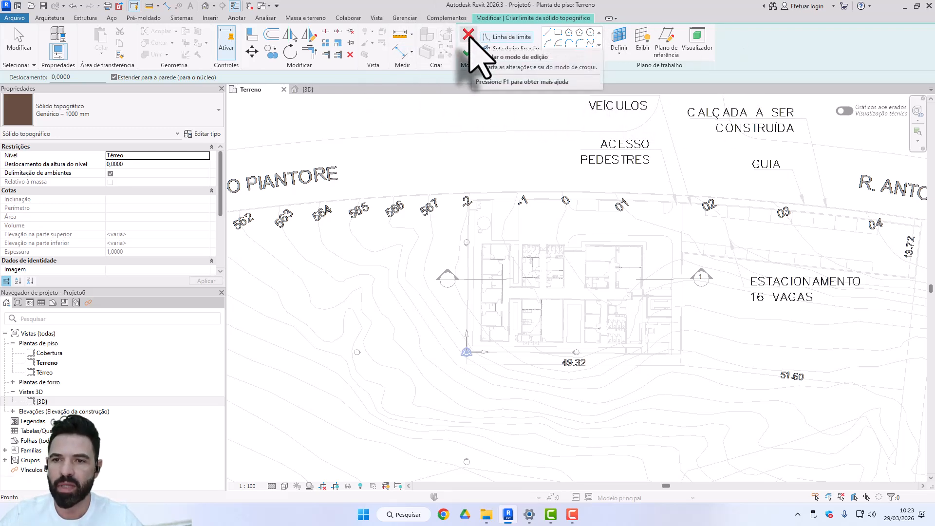
left_click(558, 33)
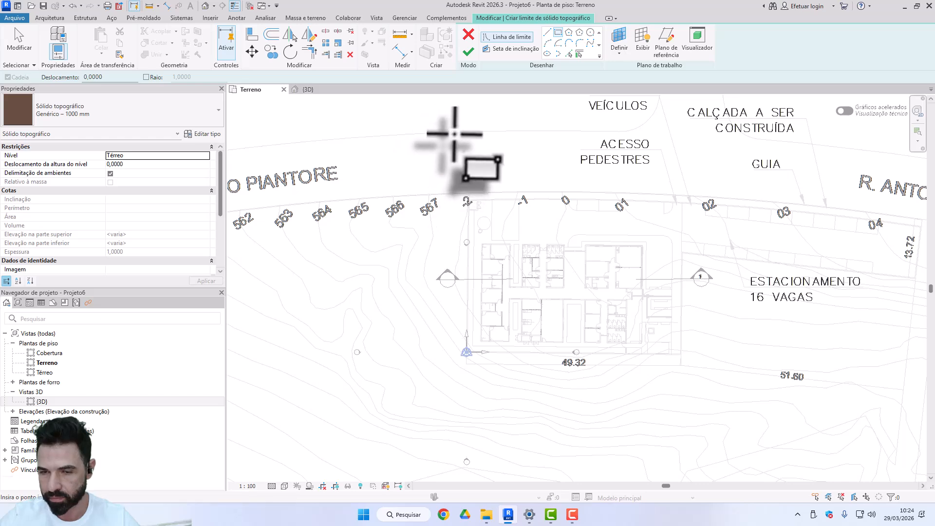
left_click(445, 115)
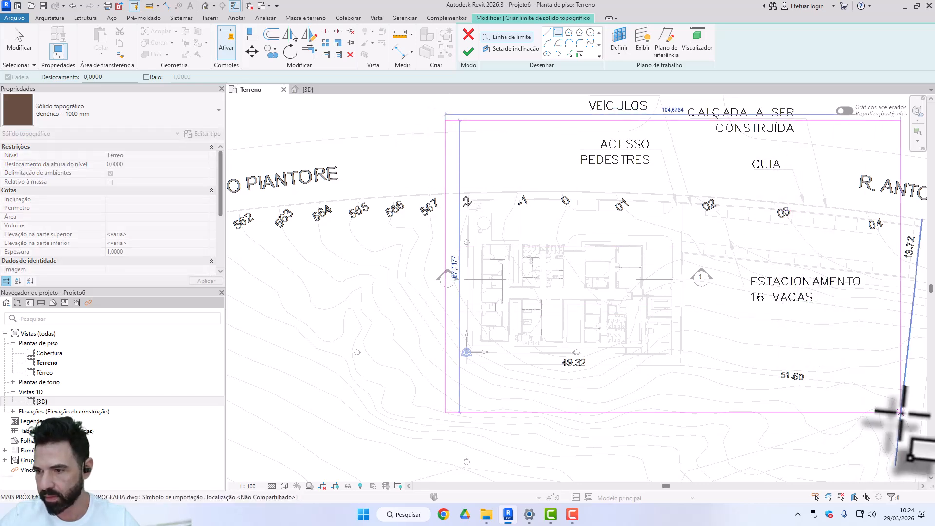
middle_click_drag(899, 413, 803, 405)
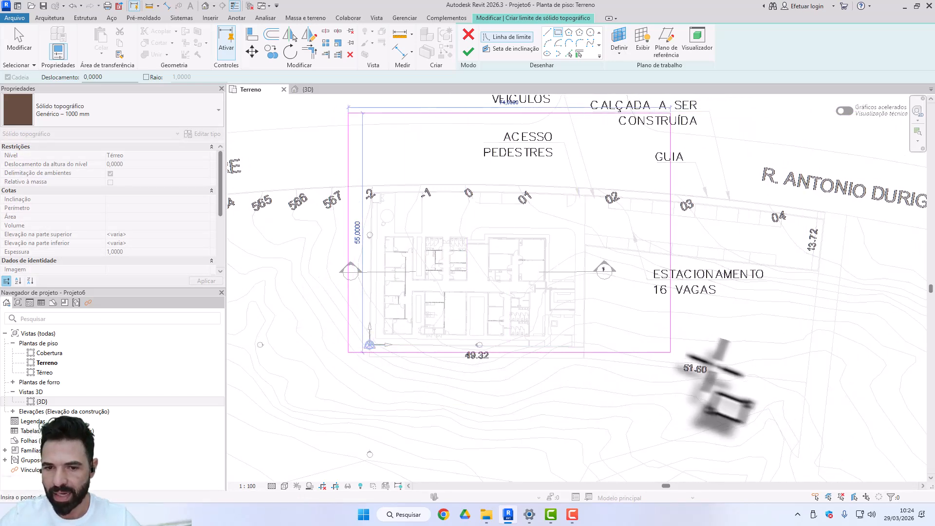
left_click(832, 391)
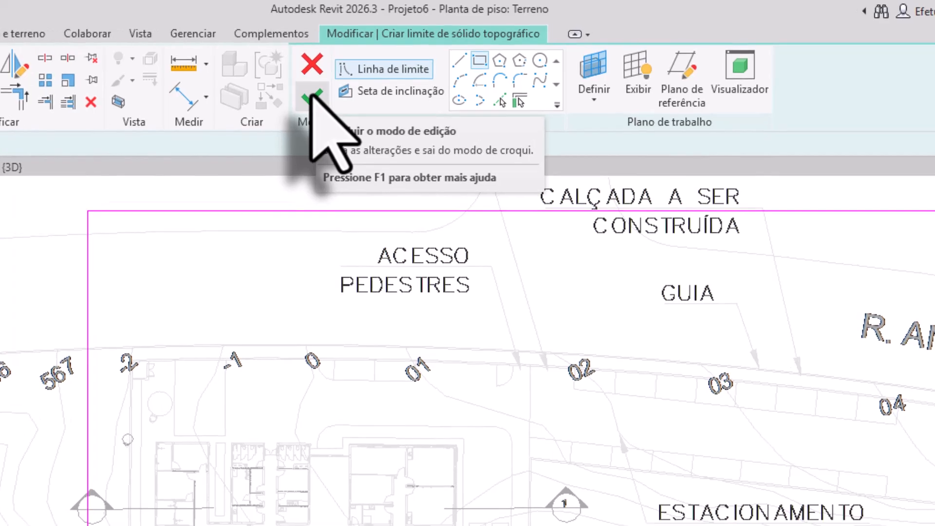
left_click(311, 98)
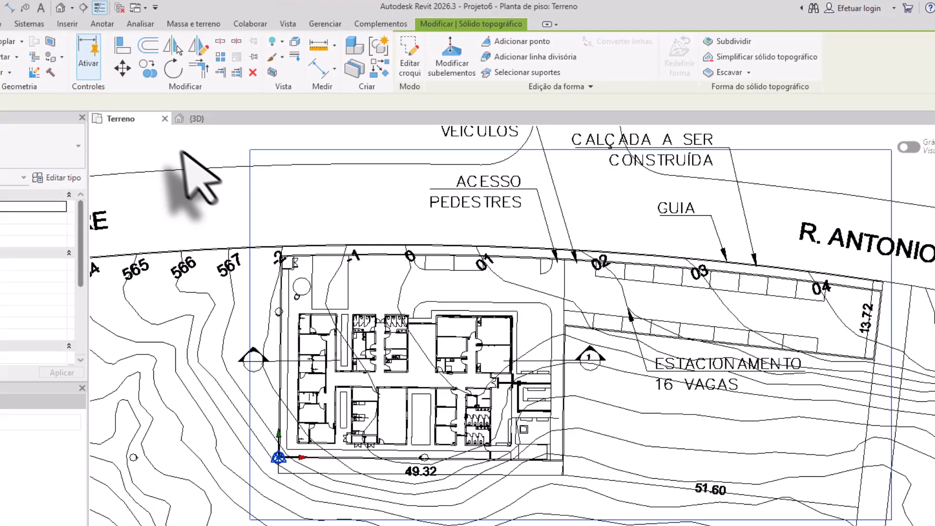
left_click(184, 150)
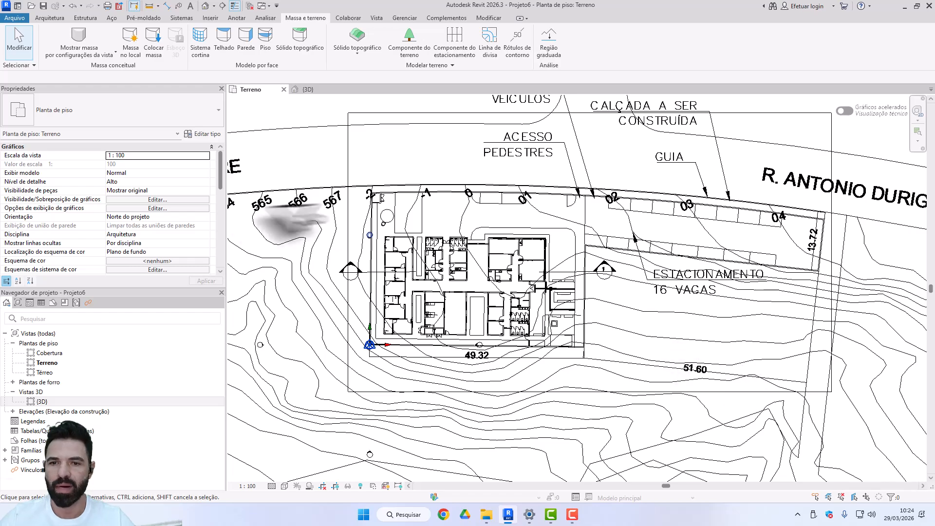
- Set the Terreno plan's visual style to Sombreado
left_click(347, 146)
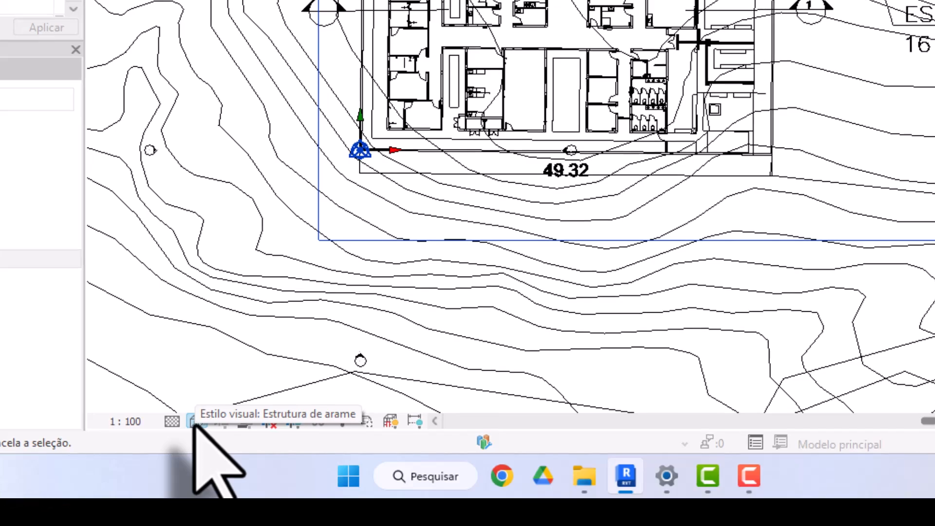
left_click(195, 422)
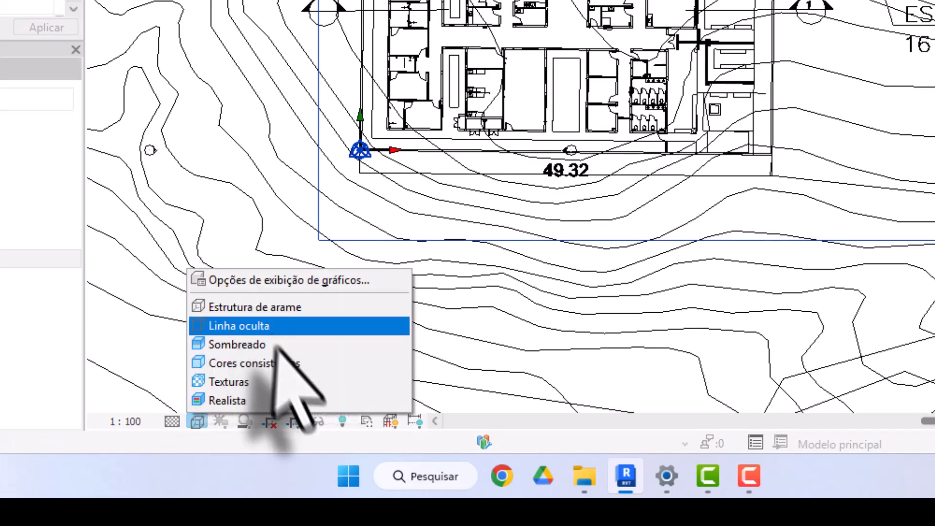
left_click(263, 345)
key("Escape")
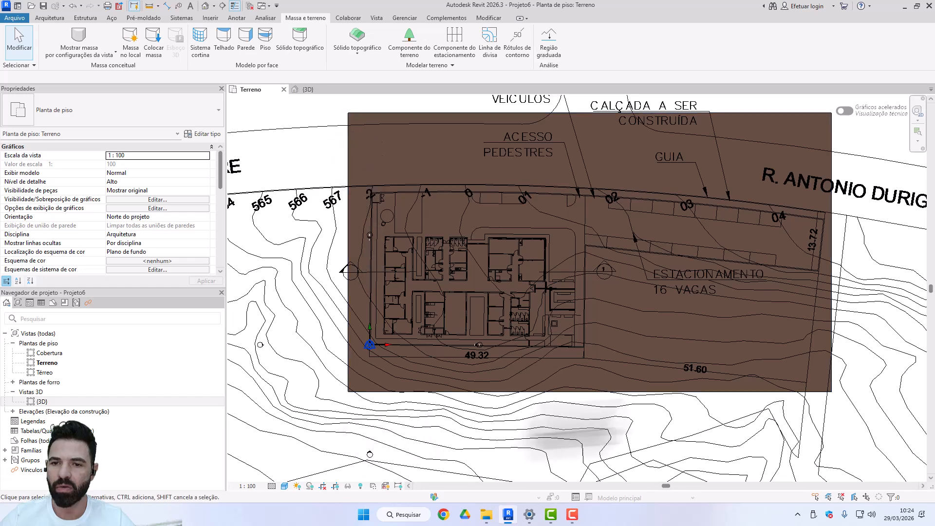
- Change the toposolid's type to Pradaria – 1200 mm
left_click(369, 151)
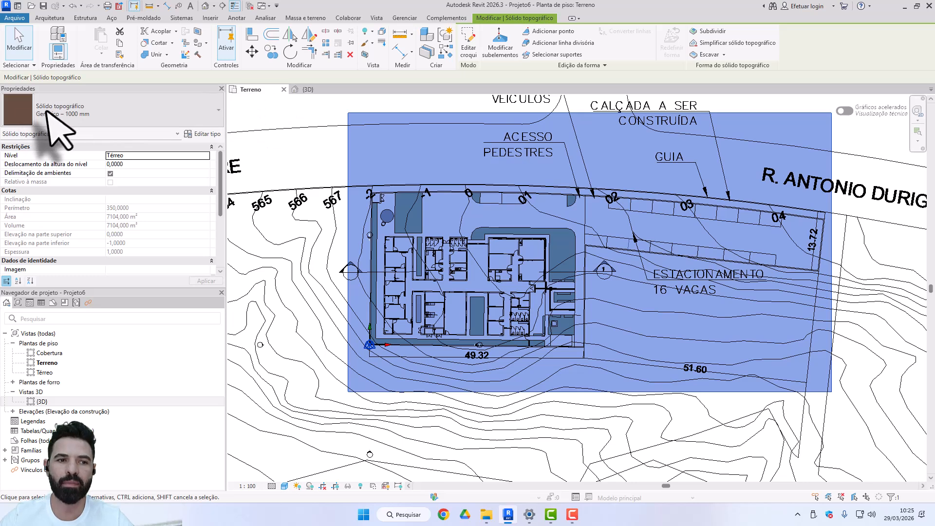
left_click(318, 128)
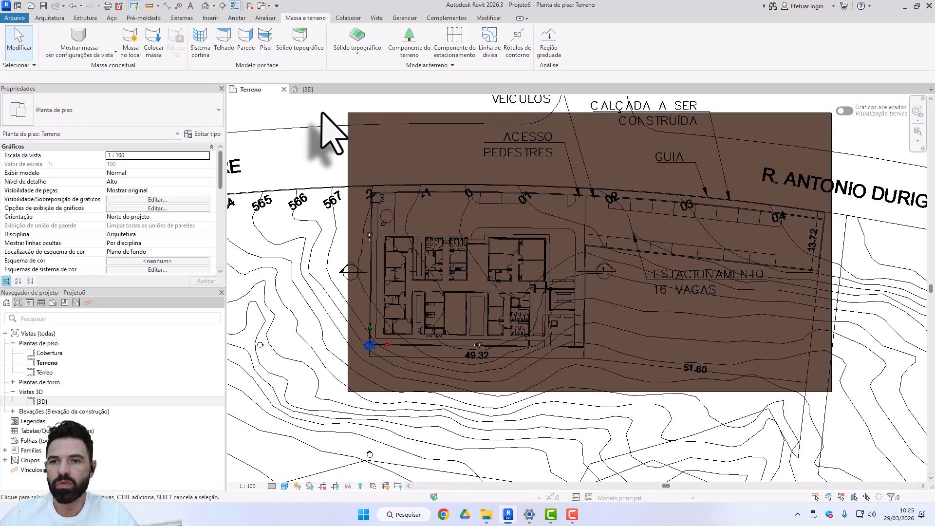
left_click(441, 161)
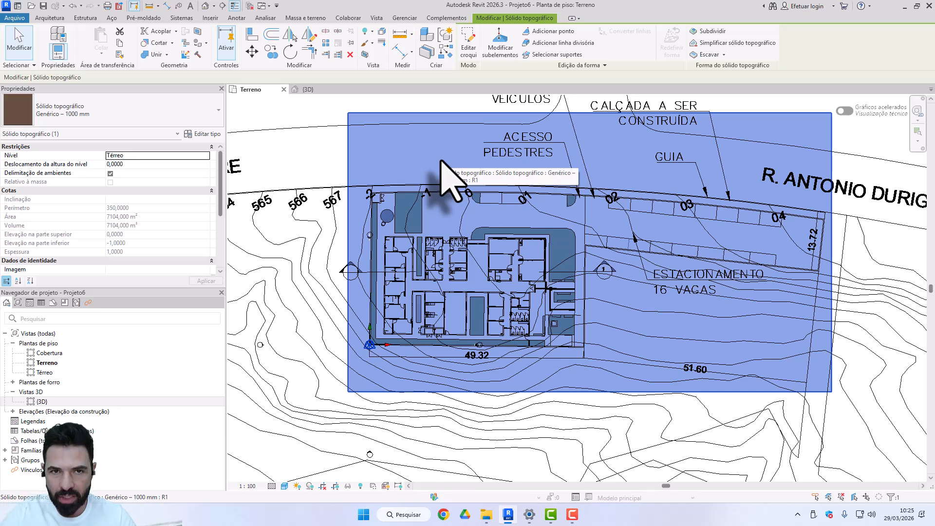
left_click(160, 111)
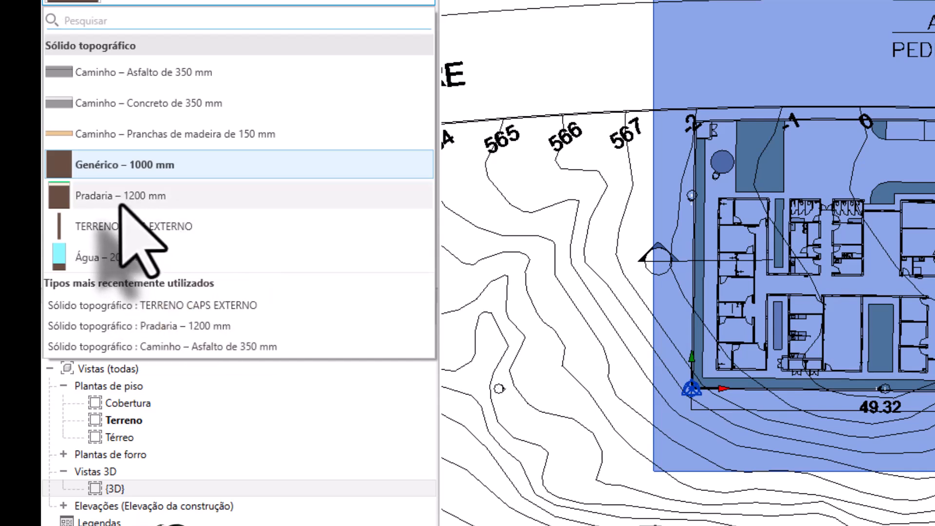
left_click(78, 195)
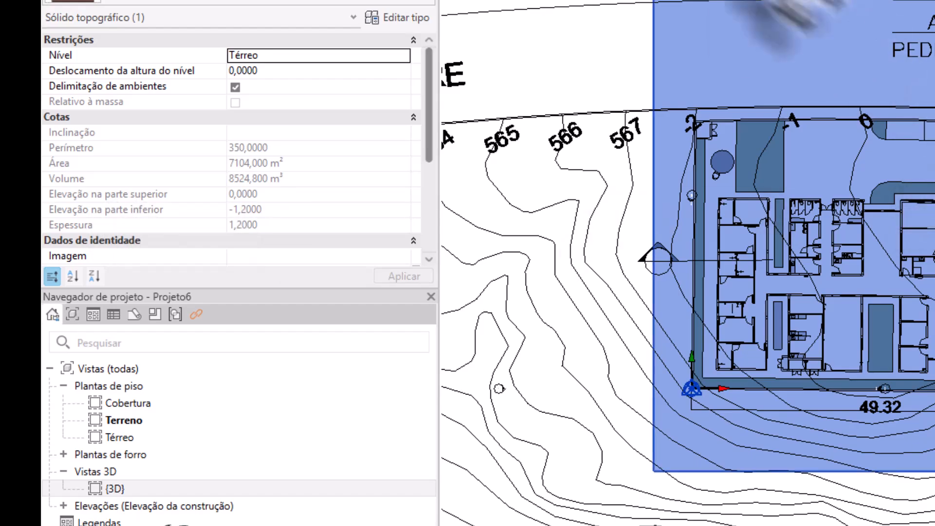
key("Escape")
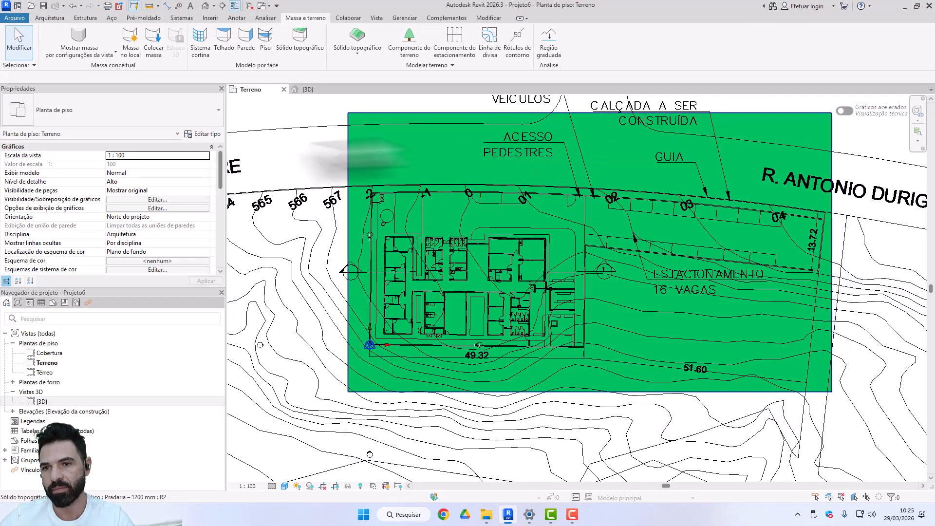
- Review the layer structure of the toposolid's type and duplicate the type as TERRENO EXTERNO CAPS
left_click(365, 156)
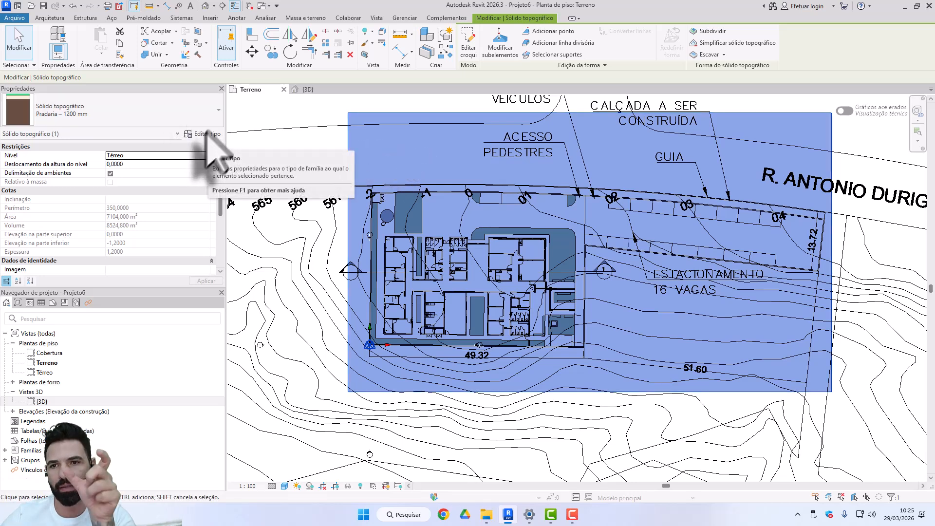
left_click(205, 134)
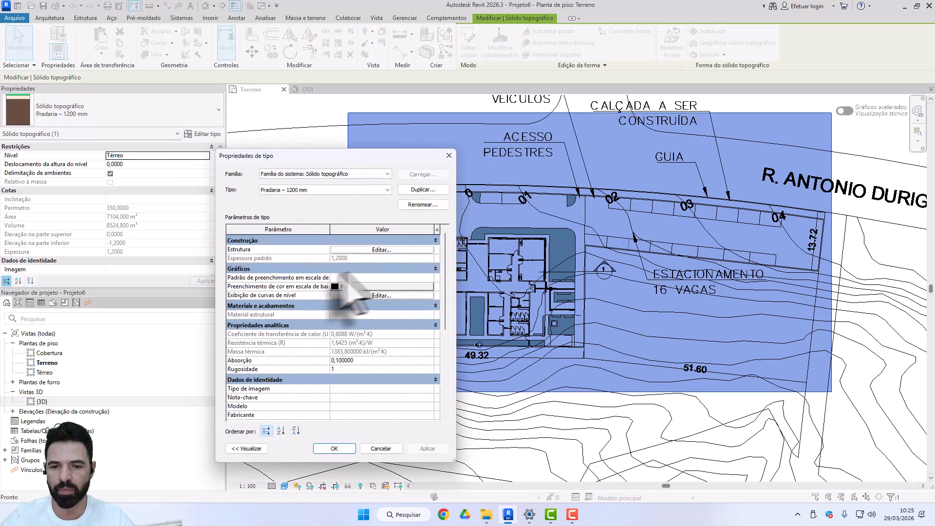
left_click(382, 251)
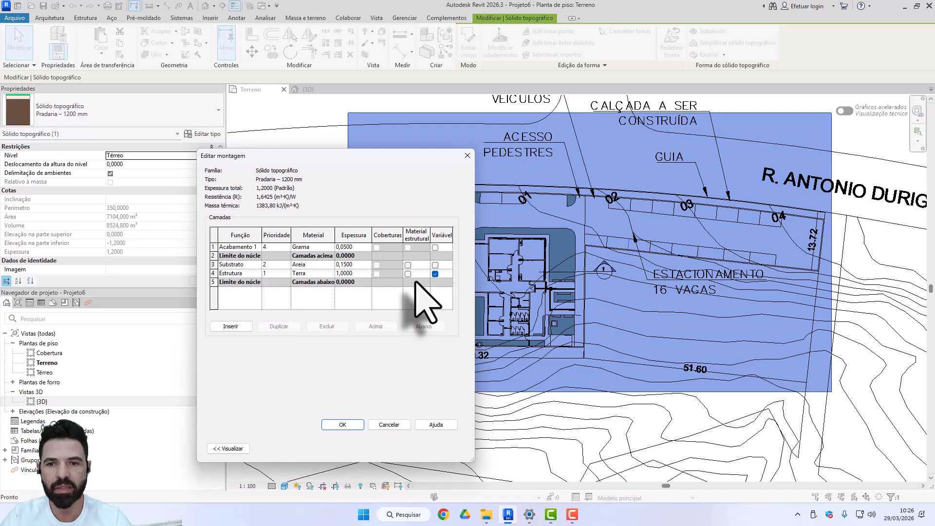
left_click(467, 155)
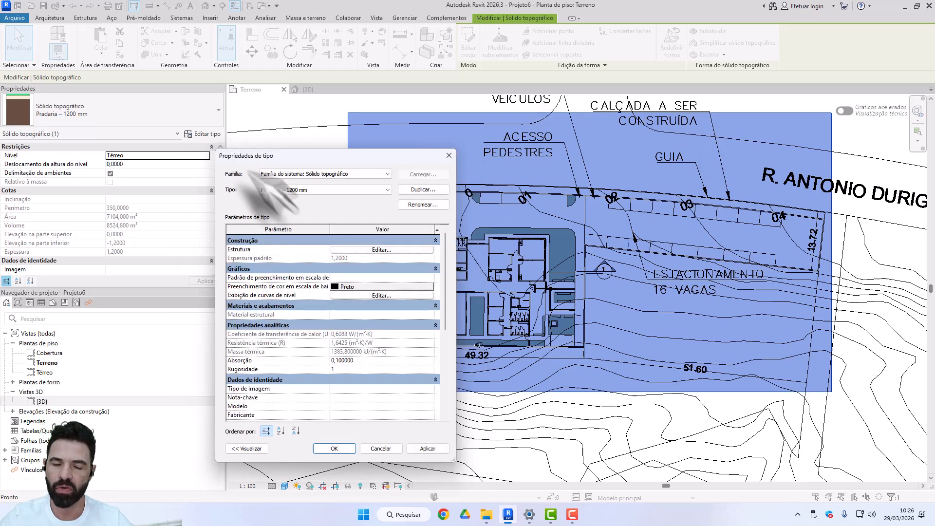
left_click(431, 190)
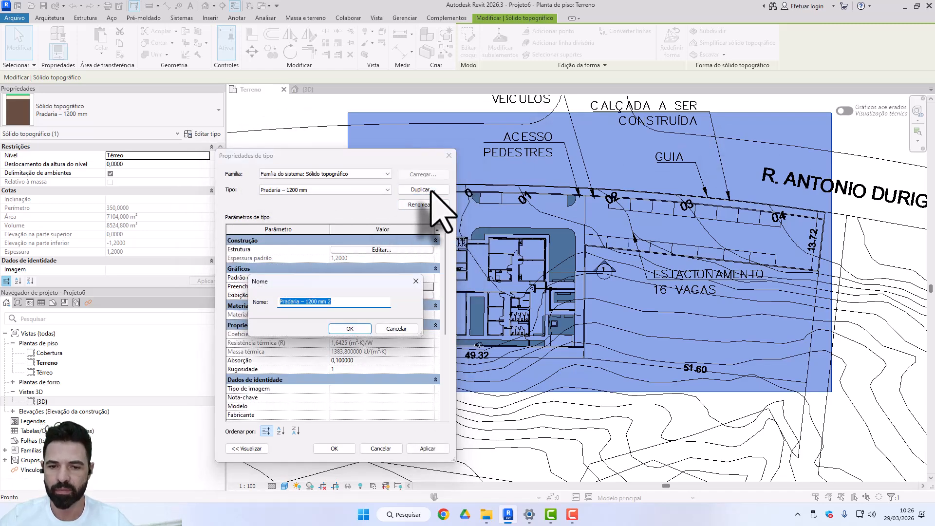
type("terre")
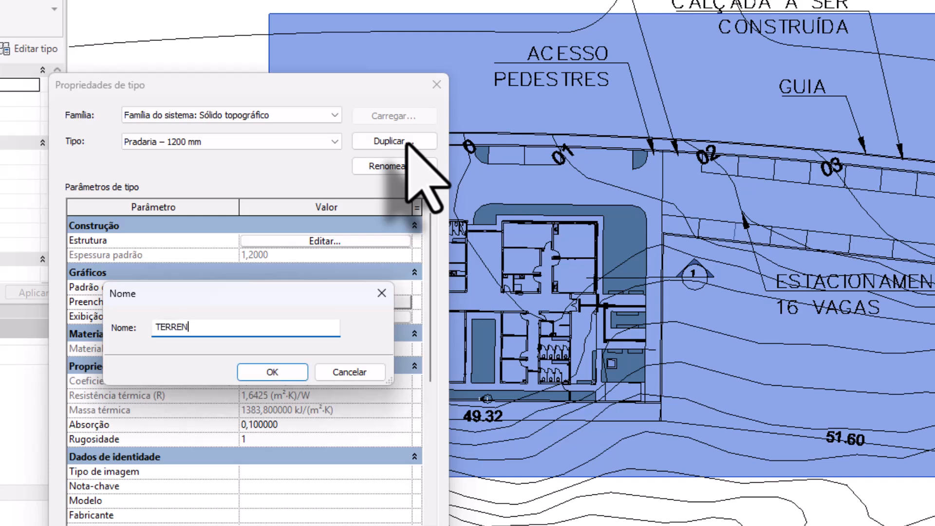
key("Return")
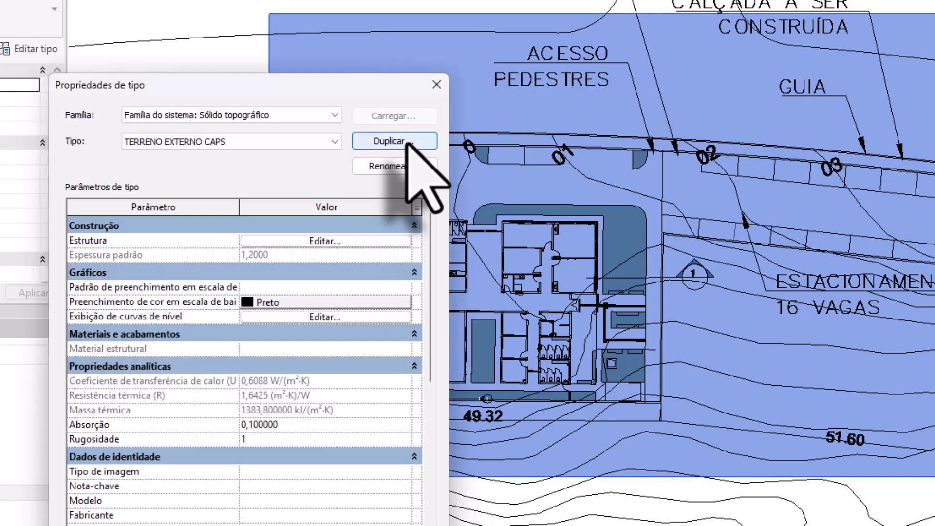
- Set the thickness of the Terra structure layer to 8 m in the TERRENO EXTERNO CAPS type and apply it to the toposolid
left_click(297, 240)
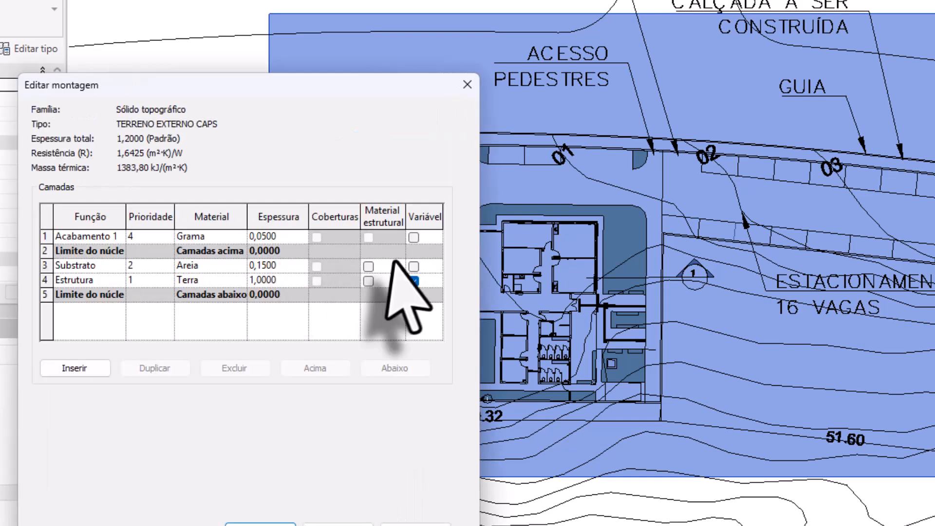
left_click(287, 280)
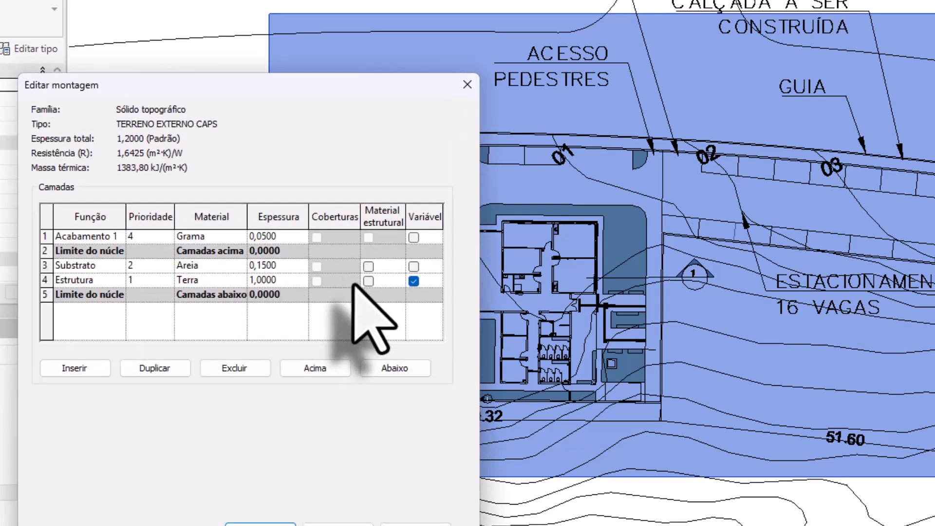
left_click(287, 280)
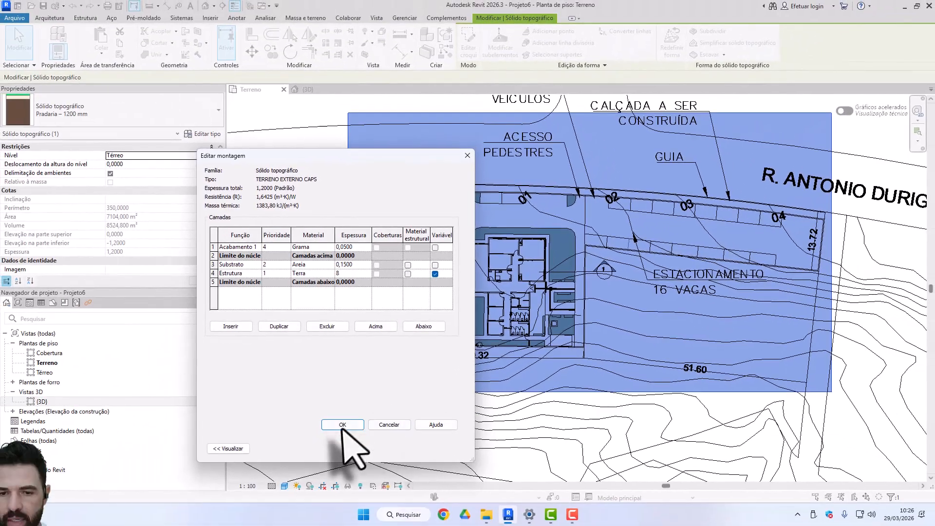
left_click(342, 426)
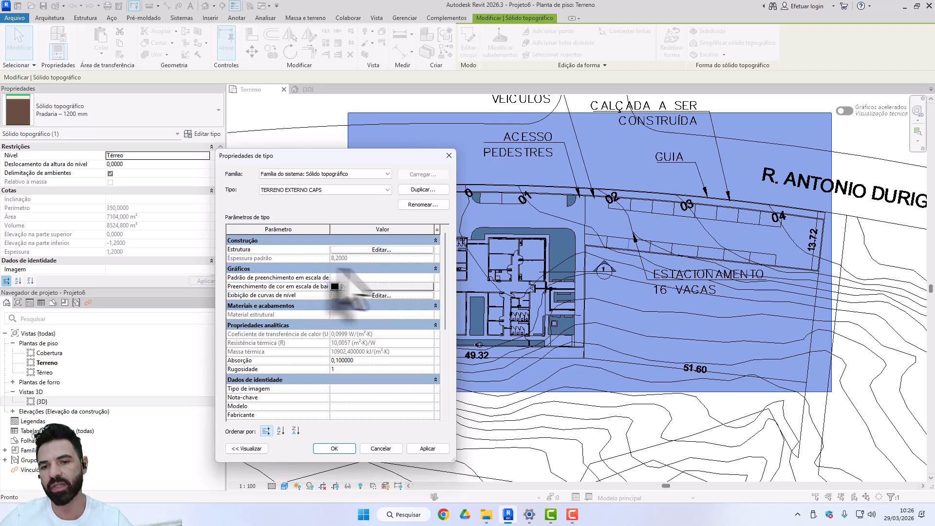
left_click(333, 447)
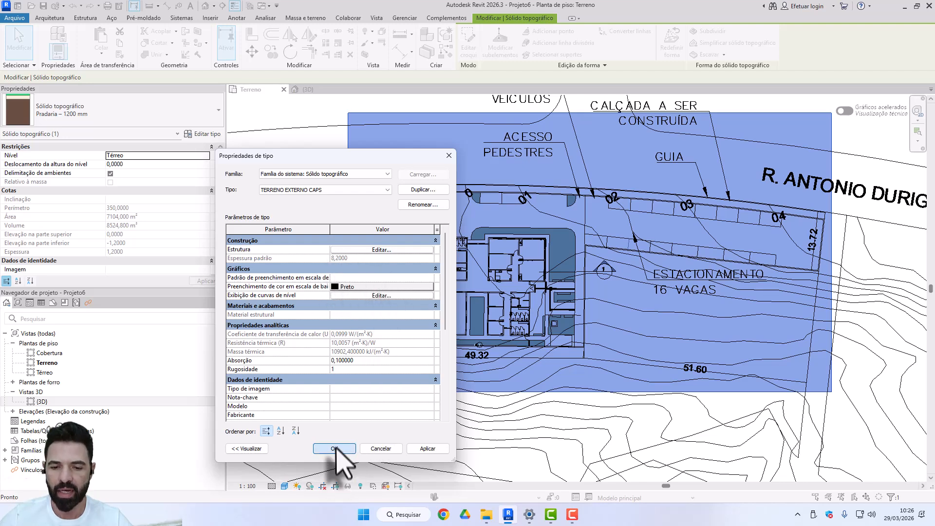
left_click(287, 156)
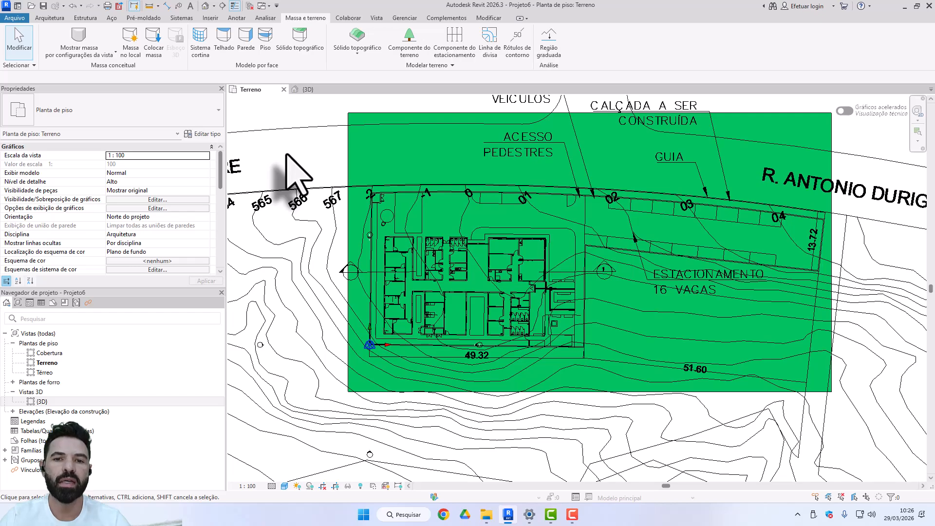
- Show the toposolid in the 3D view and tile that view side by side with the Terreno plan
left_click(312, 89)
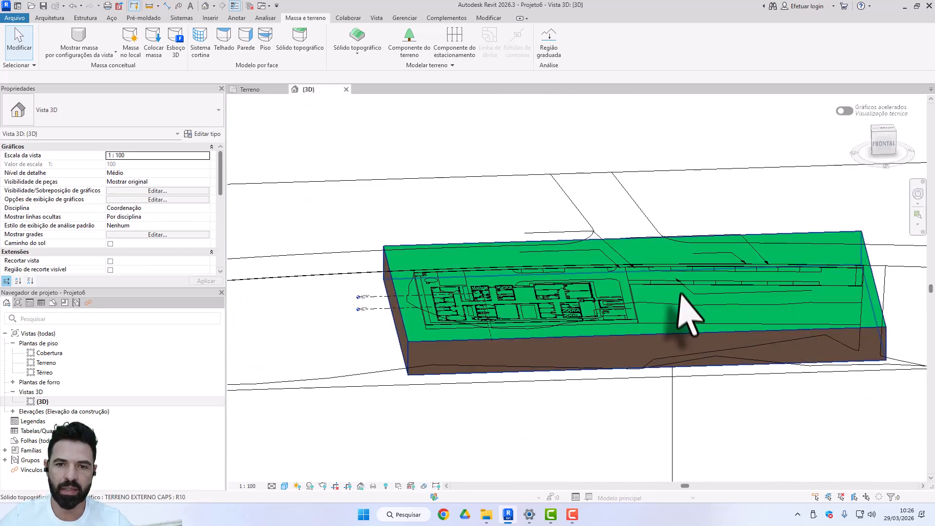
middle_click_drag(678, 317, 752, 353, "shift")
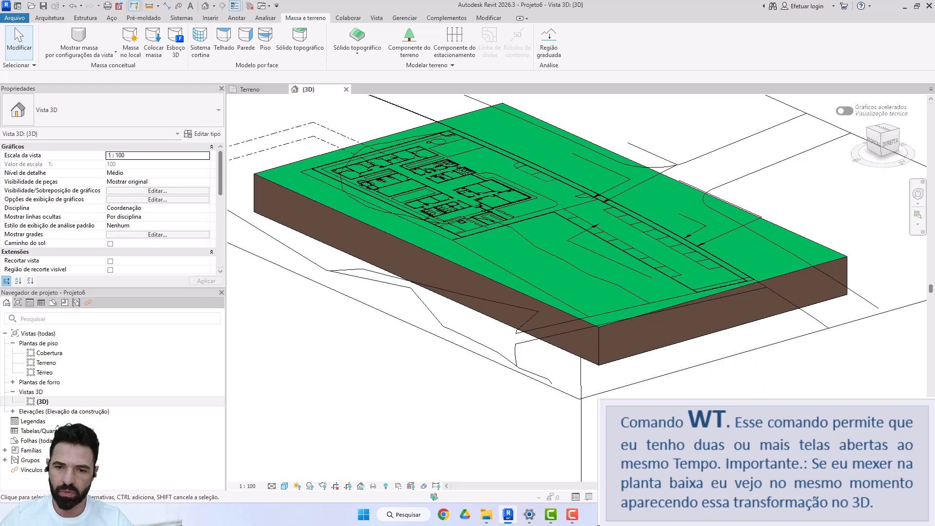
key("w")
key("t")
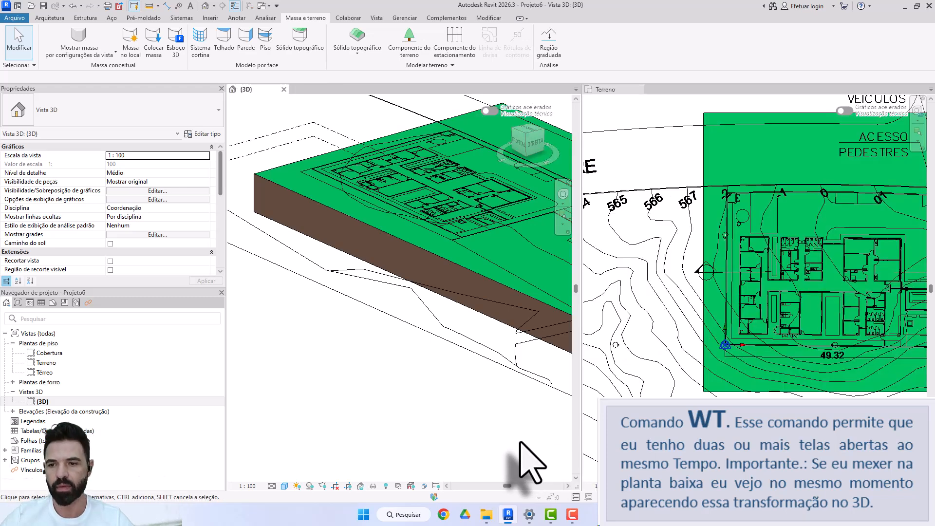
scroll(322, 176, "down", 1)
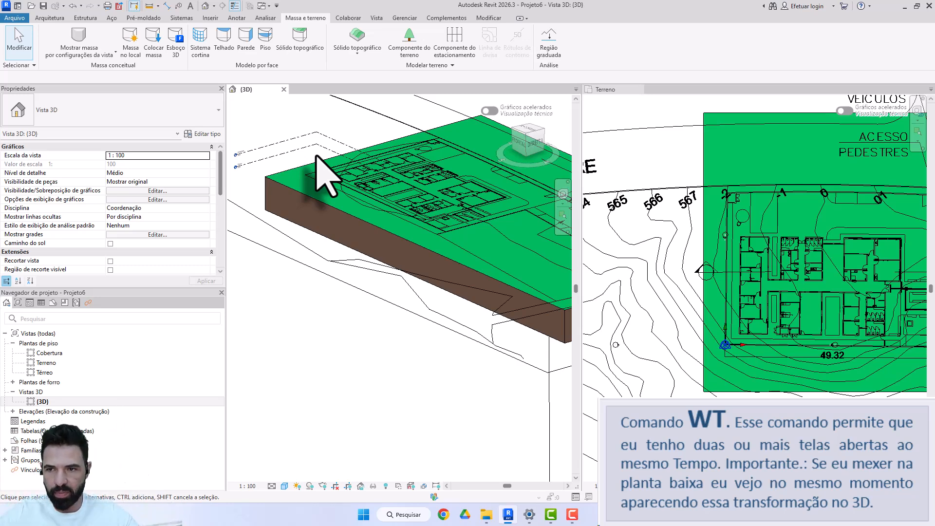
- Switch the 3D view to an unshaded, lines-only visual style
scroll(393, 154, "down", 2)
scroll(743, 336, "down", 4)
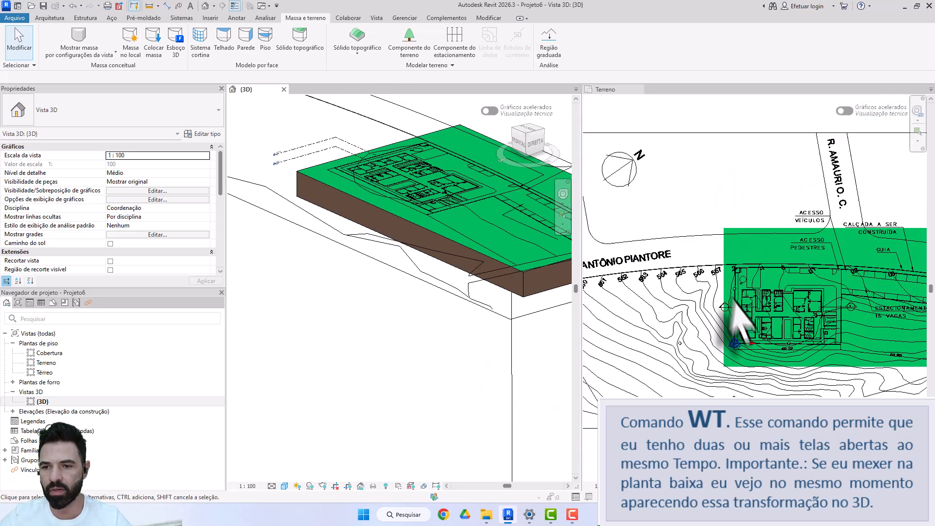
left_click(730, 307)
middle_click_drag(724, 307, 794, 279)
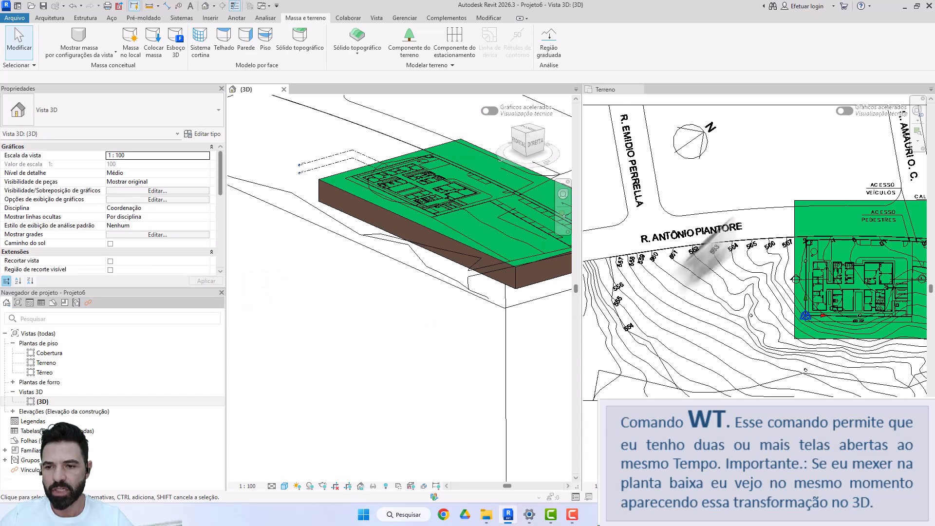
left_click(284, 485)
left_click(304, 437)
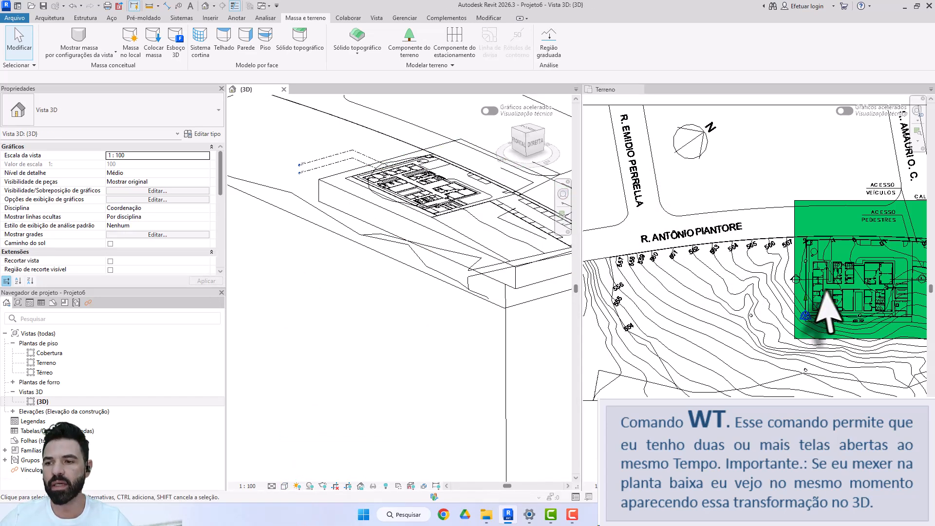
- End the side-by-side layout by closing the 3D view, reopen it as a separate tab, and return to the Terreno plan
left_click(730, 346)
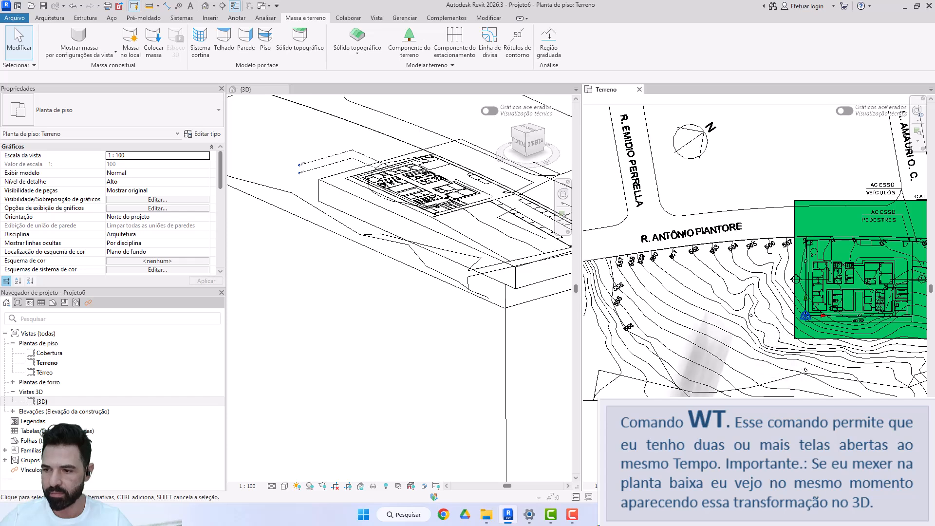
left_click(284, 485)
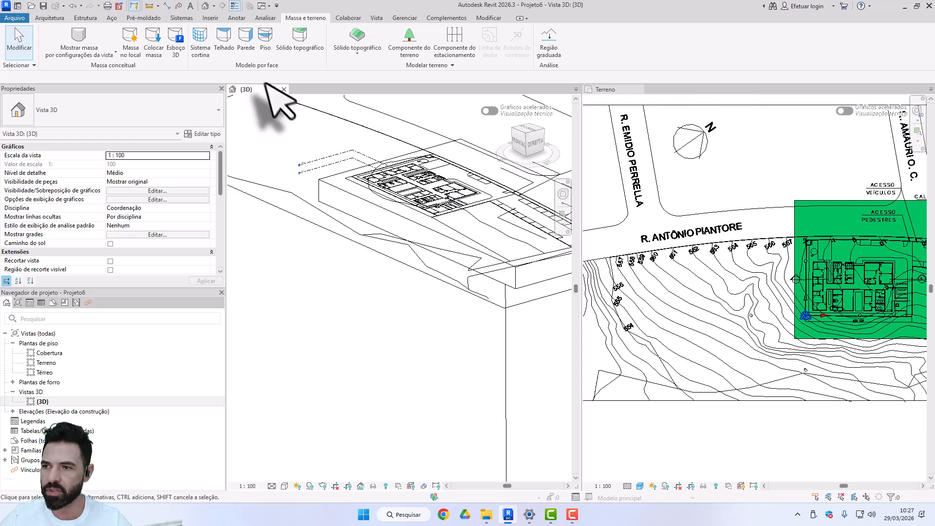
left_click(283, 90)
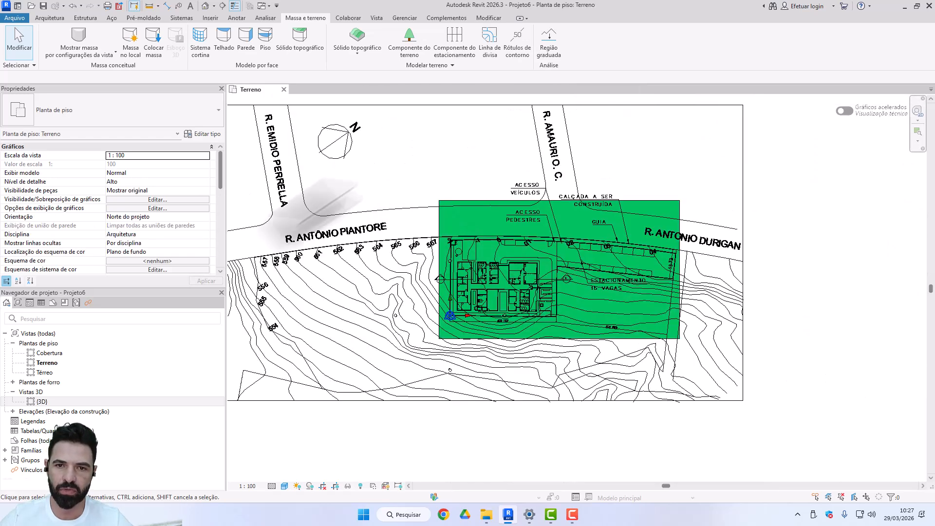
double_click(49, 400)
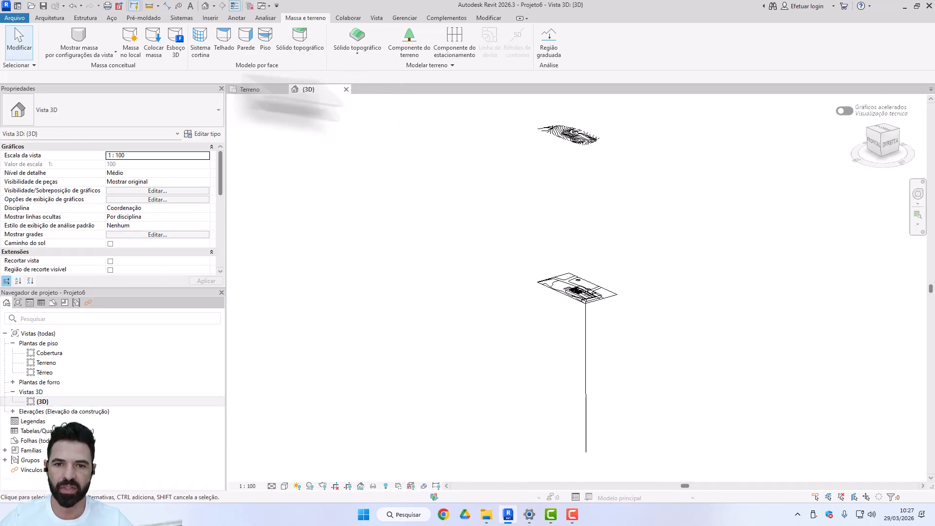
left_click(253, 90)
- Set the Terreno plan's visual style to wireframe (Estrutura de arame) so the topography drawing shows through the toposolid
left_click(284, 485)
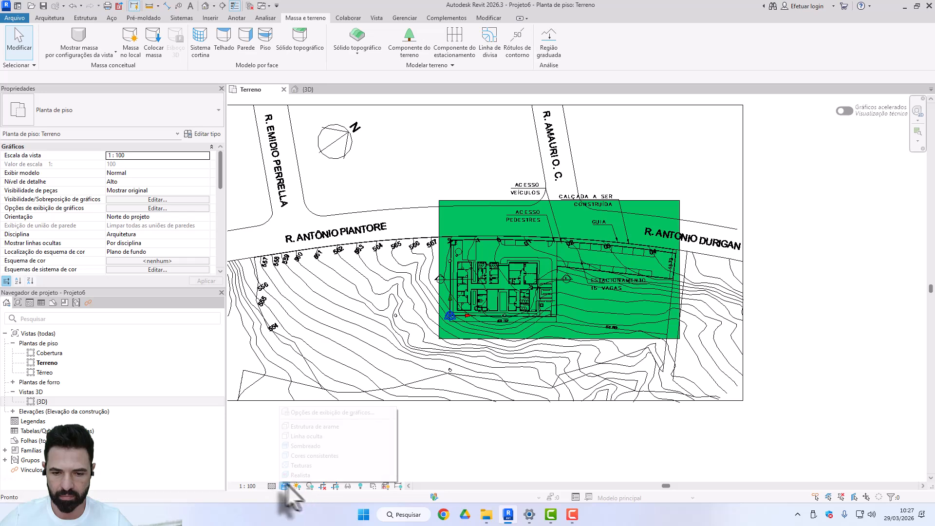
left_click(303, 428)
scroll(835, 332, "up", 4)
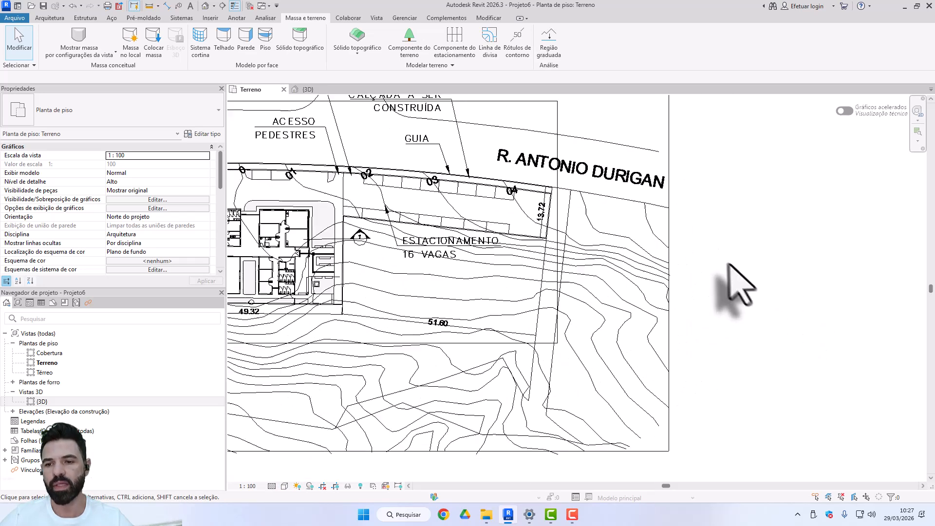
scroll(725, 319, "down", 1)
middle_click_drag(726, 324, 821, 320)
scroll(798, 322, "down", 1)
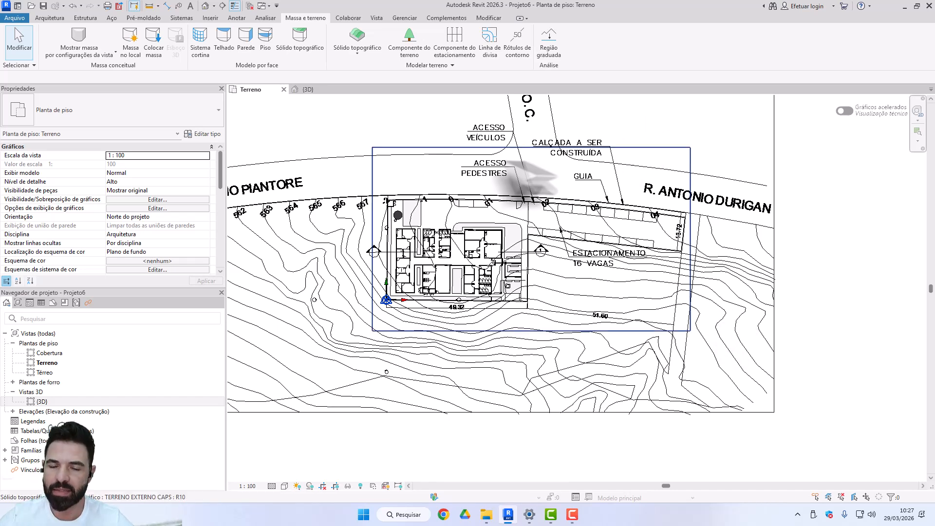
- Start Modify Sub-elements on the toposolid and check its upper-right and lower-left corner points
left_click(412, 147)
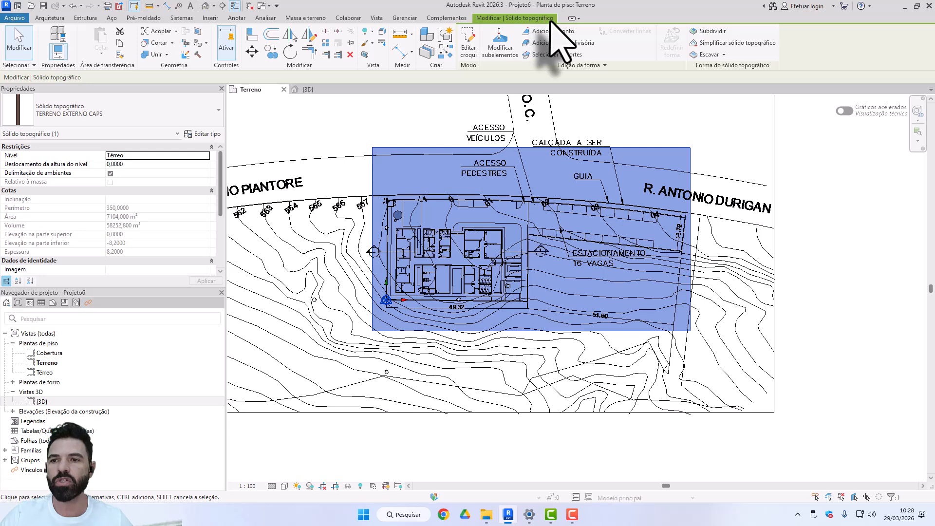
left_click(415, 134)
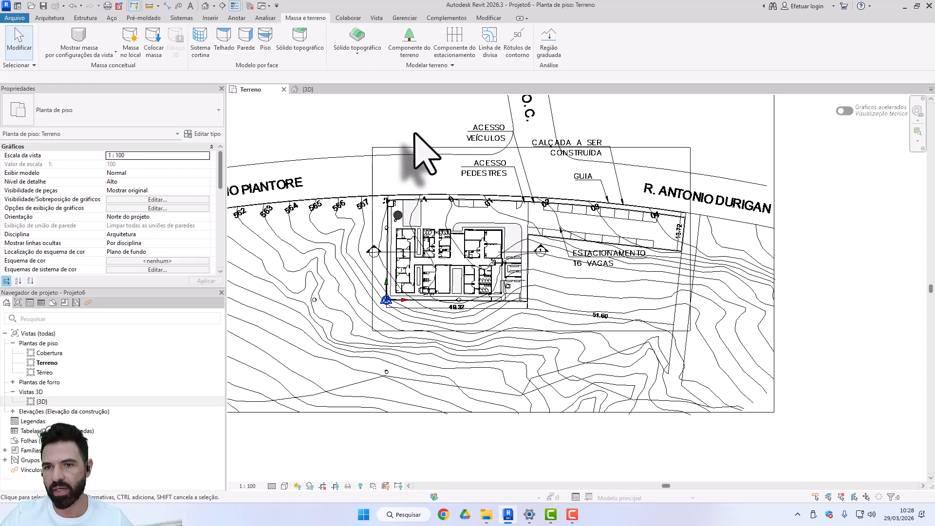
left_click(412, 170)
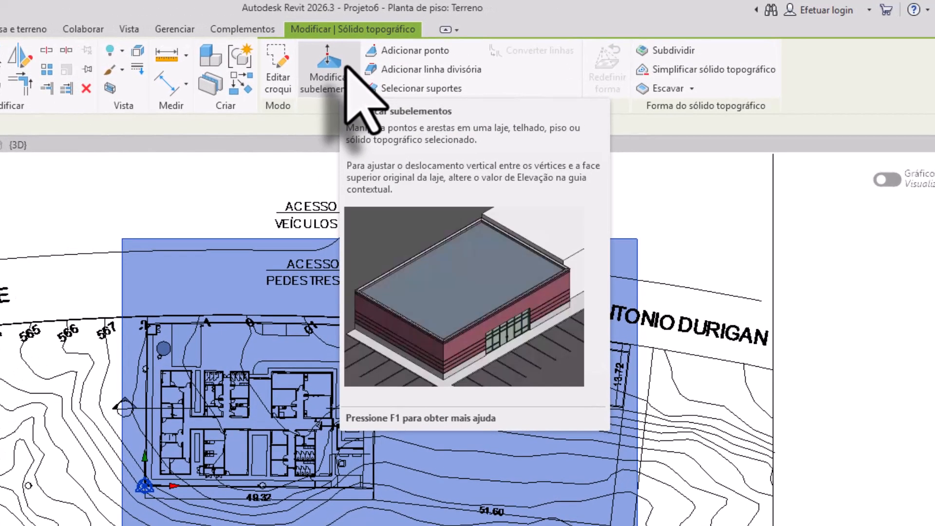
left_click(509, 42)
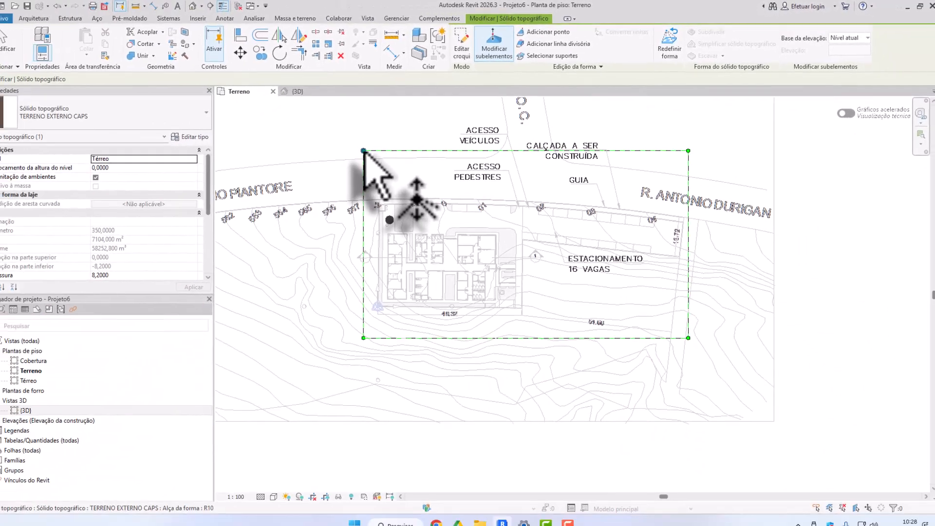
left_click(689, 147)
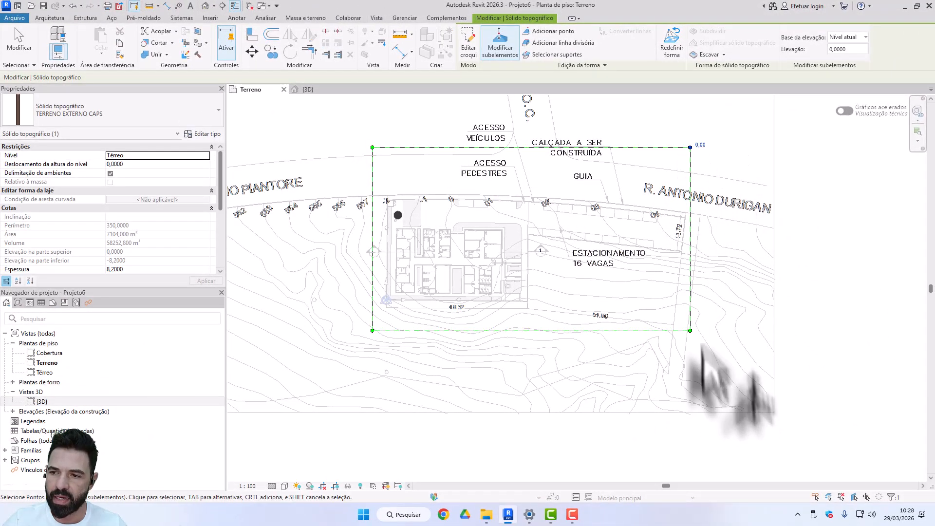
left_click(372, 330)
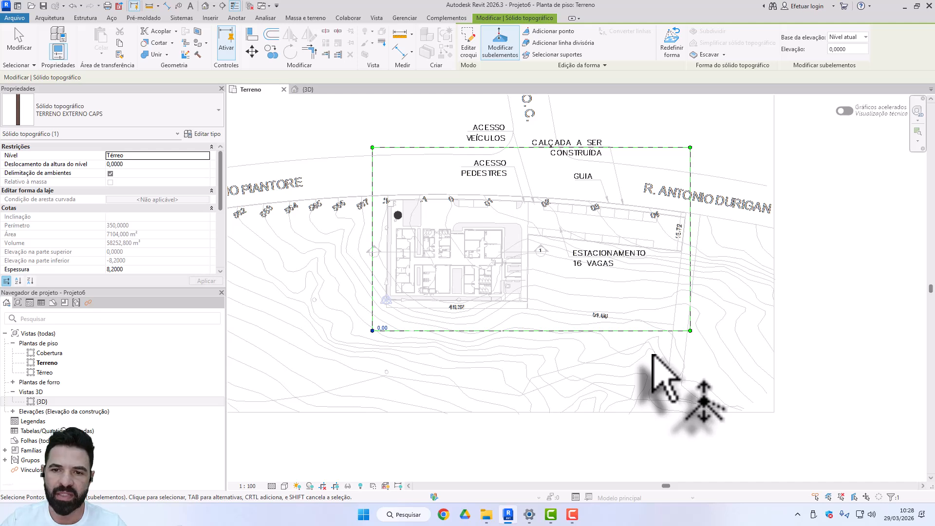
- Set the elevation of the toposolid's upper-left corner point to -2.5 m
scroll(428, 194, "up", 5)
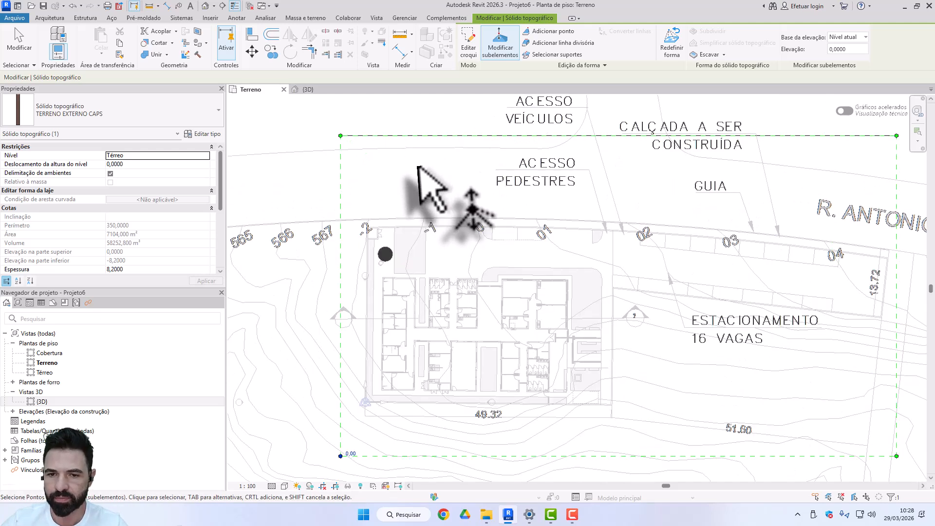
middle_click_drag(451, 180, 563, 250)
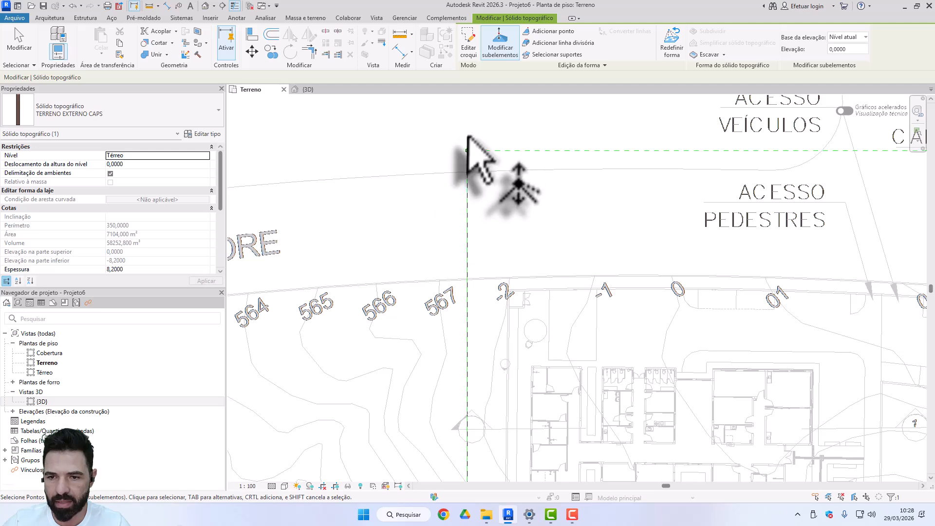
left_click(467, 151)
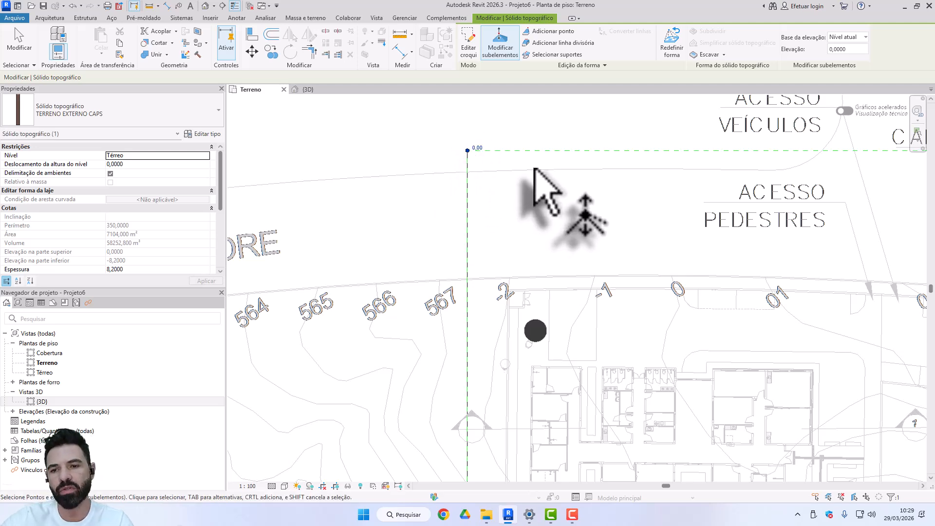
scroll(485, 148, "up", 3)
left_click(440, 146)
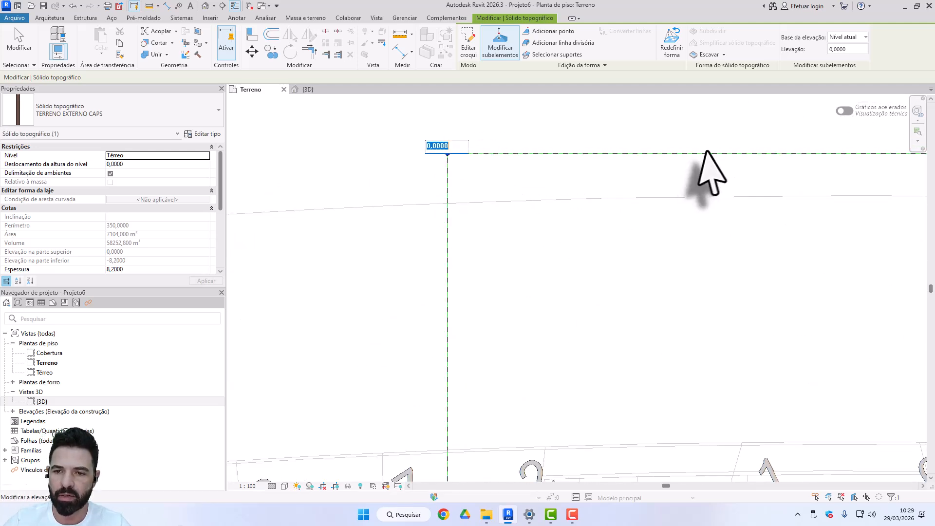
key("Return")
- Set the elevation of the toposolid's upper-right corner point, near R. Antonio Durigan, to 5 m
scroll(723, 241, "down", 3)
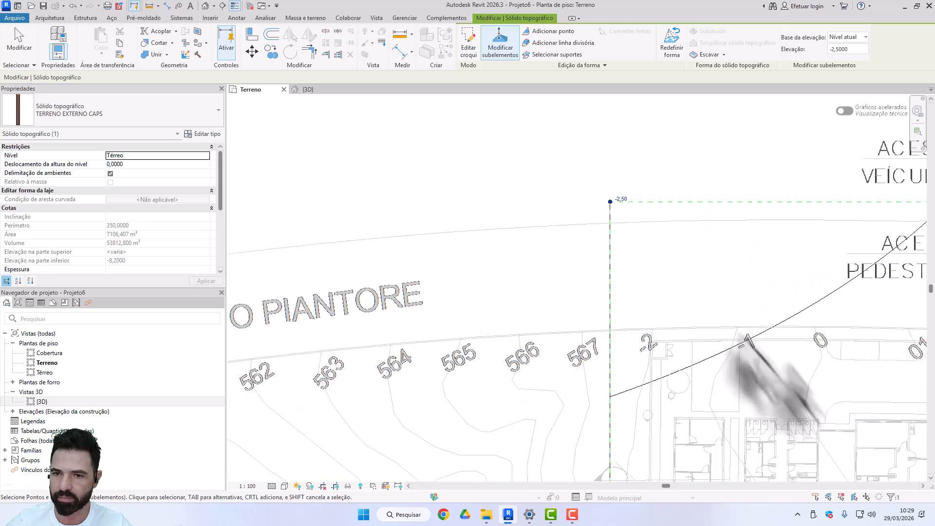
middle_click_drag(792, 364, 520, 258)
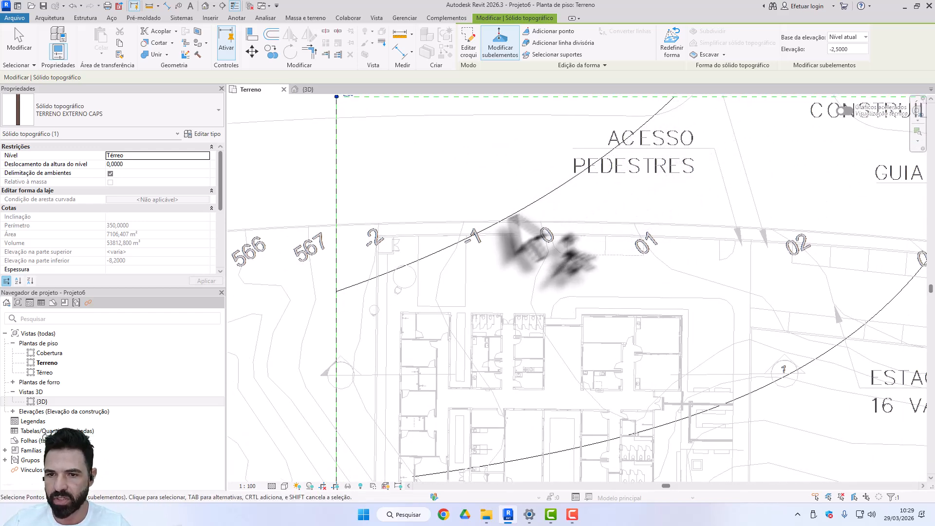
scroll(370, 274, "down", 2)
scroll(377, 270, "down", 1)
middle_click_drag(664, 270, 449, 326)
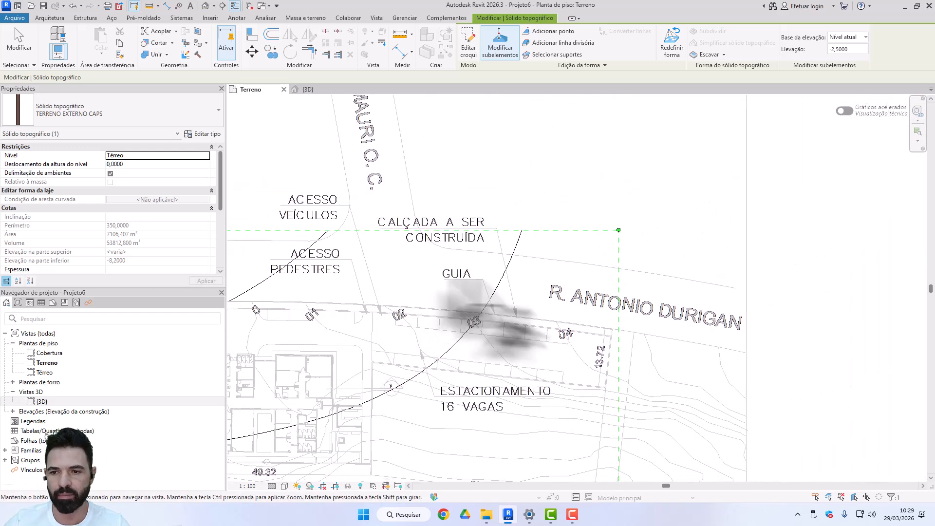
middle_click_drag(689, 309, 660, 302)
left_click(590, 222)
scroll(584, 360, "up", 3)
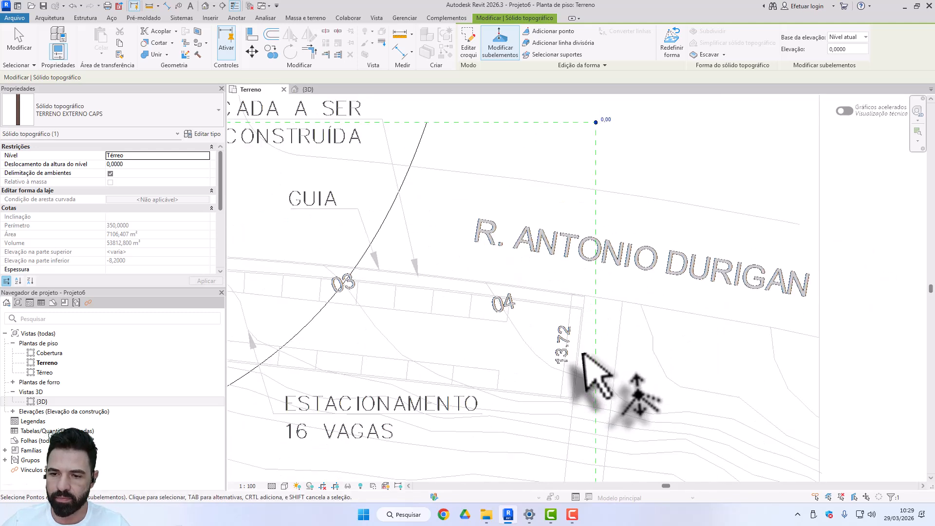
scroll(642, 389, "down", 1)
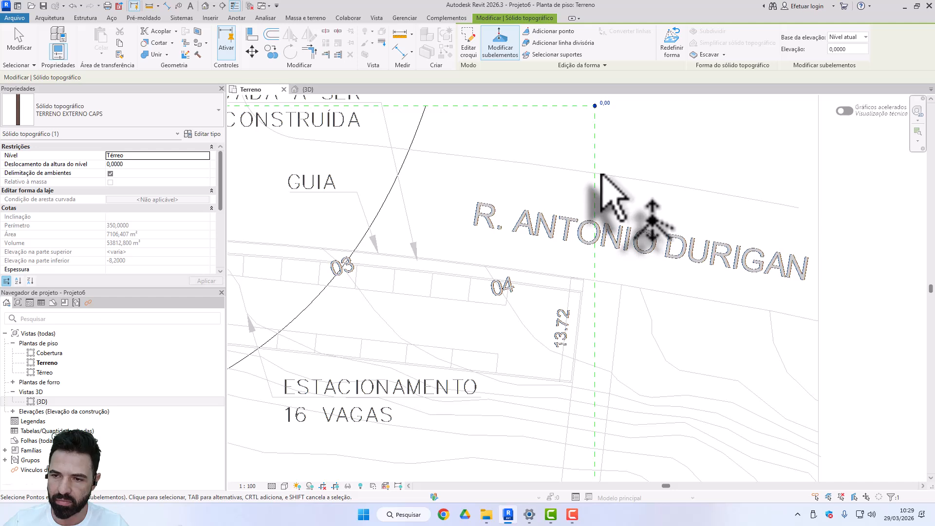
left_click(594, 105)
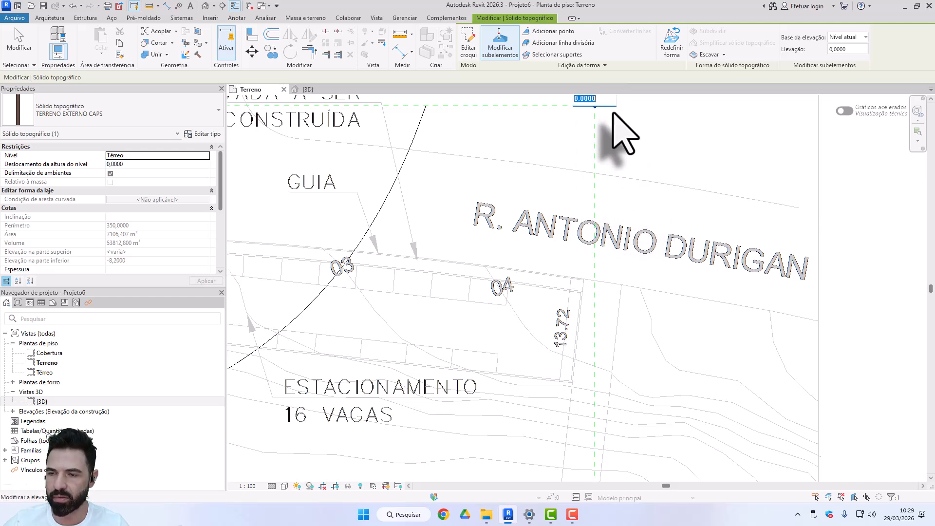
key("Return")
- Set the elevation of the toposolid's lower-right corner point to -4.3 m
scroll(635, 174, "down", 3)
middle_click_drag(715, 334, 764, 288)
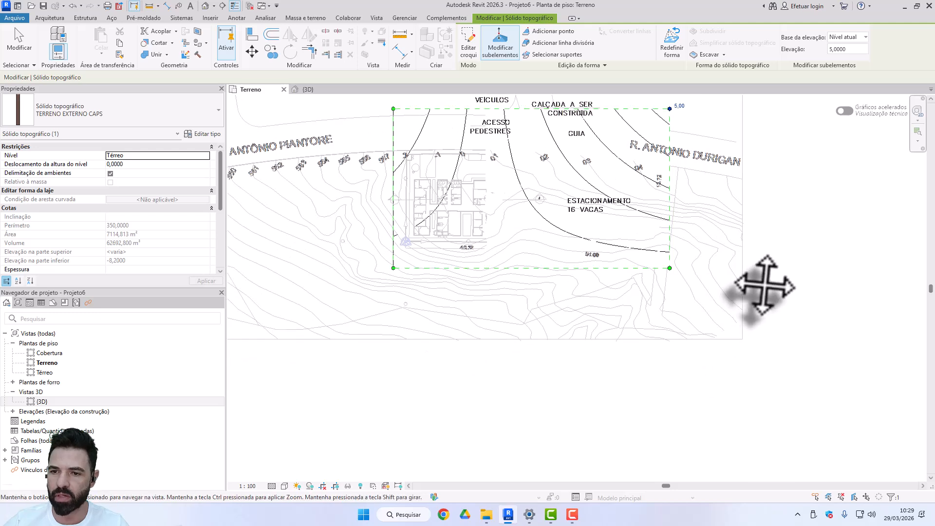
left_click(672, 269)
scroll(679, 271, "up", 5)
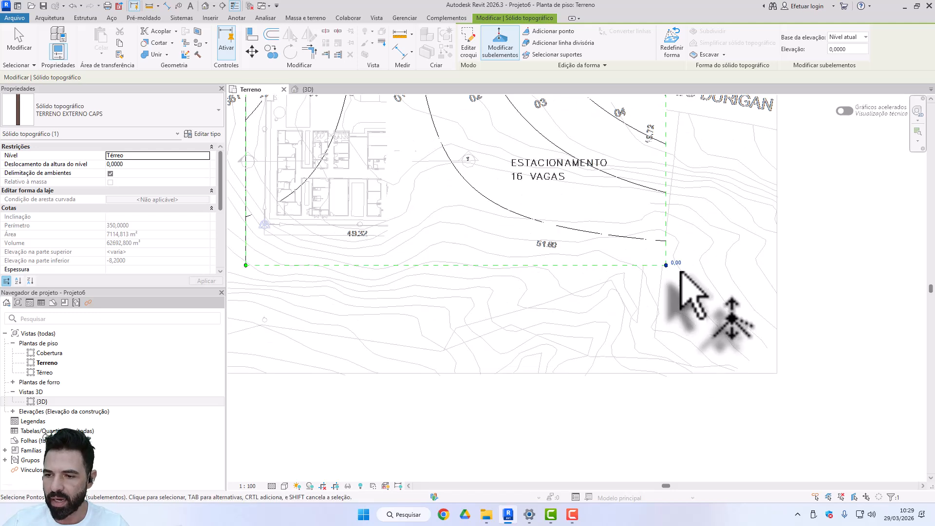
scroll(691, 246, "down", 3)
middle_click_drag(725, 253, 732, 288)
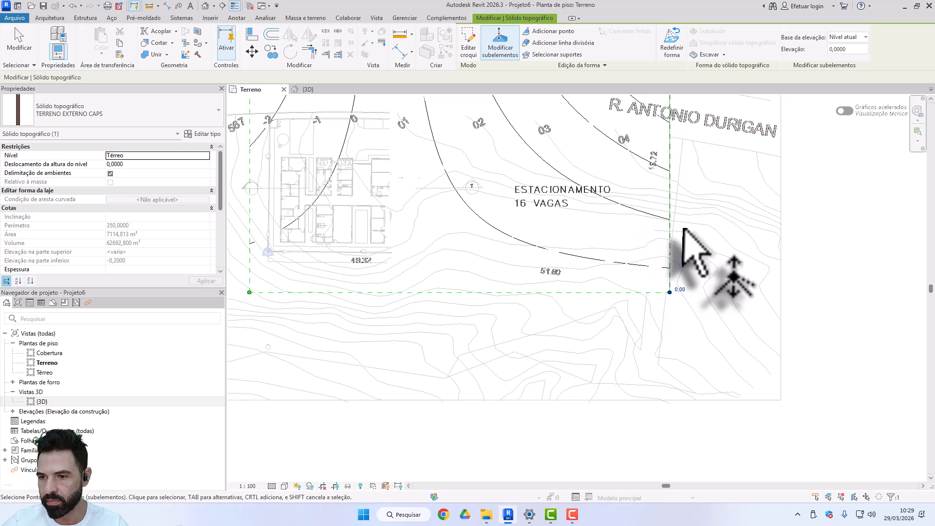
left_click(669, 292)
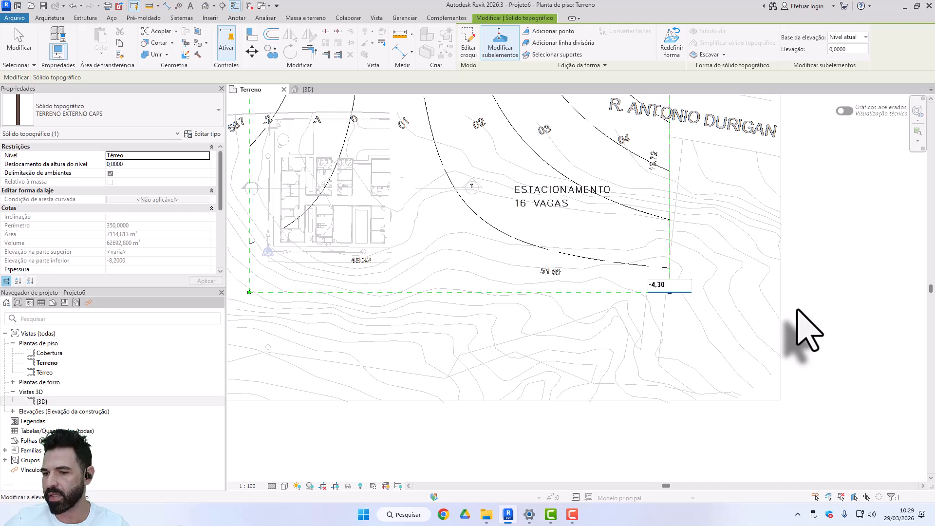
key("Return")
- Set the elevation of the toposolid's lower-left corner point to -7 m and finish editing the sub-elements
scroll(709, 308, "down", 2)
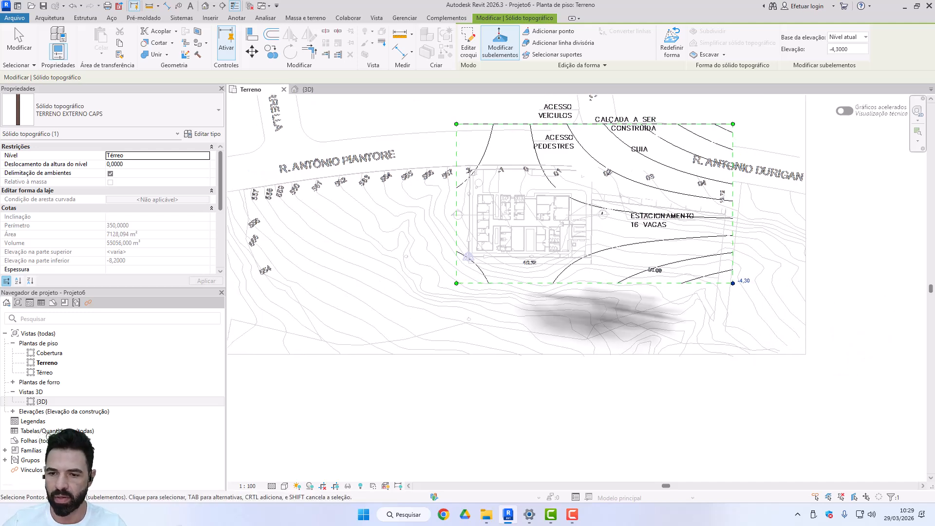
scroll(506, 302, "up", 4)
middle_click_drag(517, 306, 588, 410)
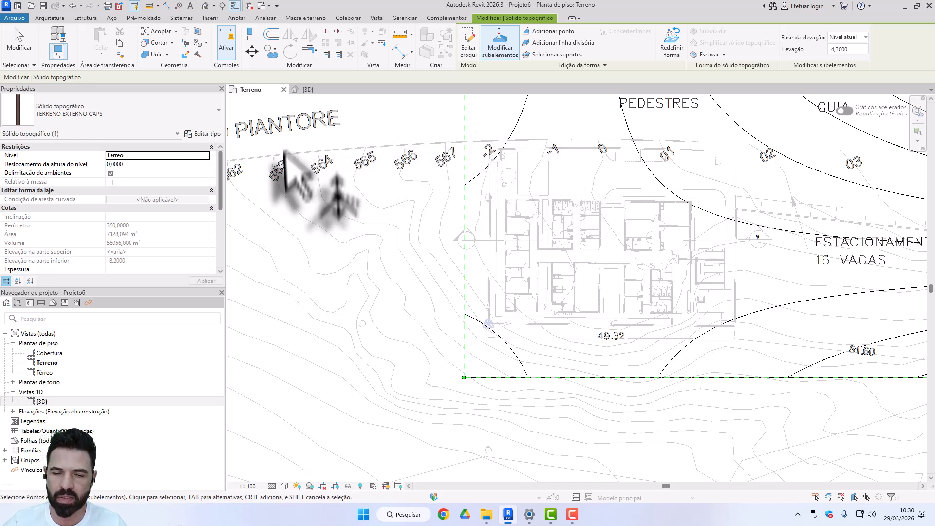
left_click(464, 377)
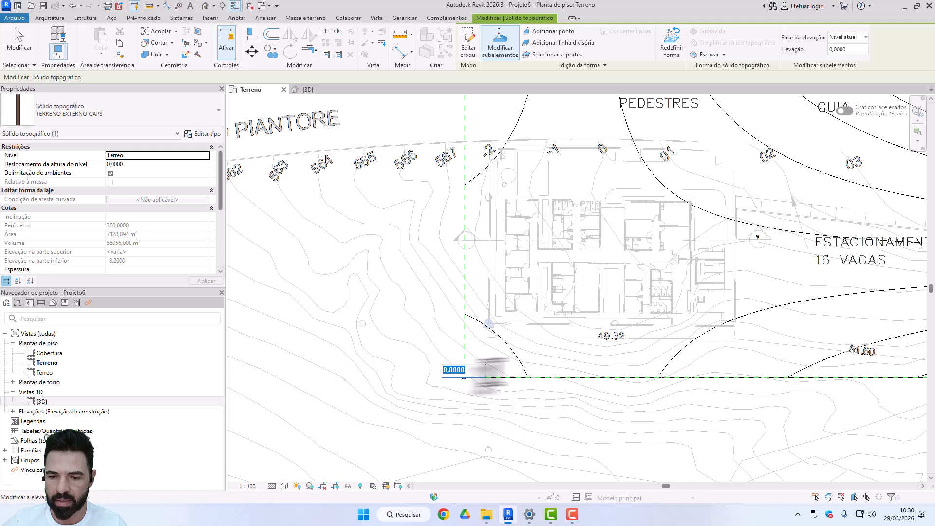
type("-7")
key("Return")
scroll(539, 386, "down", 2)
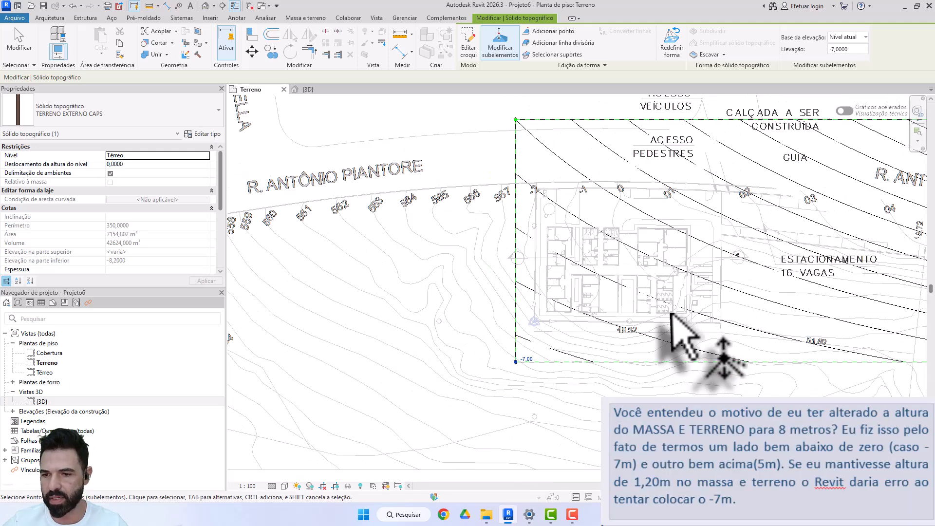
key("Escape")
key("Escape")
middle_click_drag(743, 241, 619, 229)
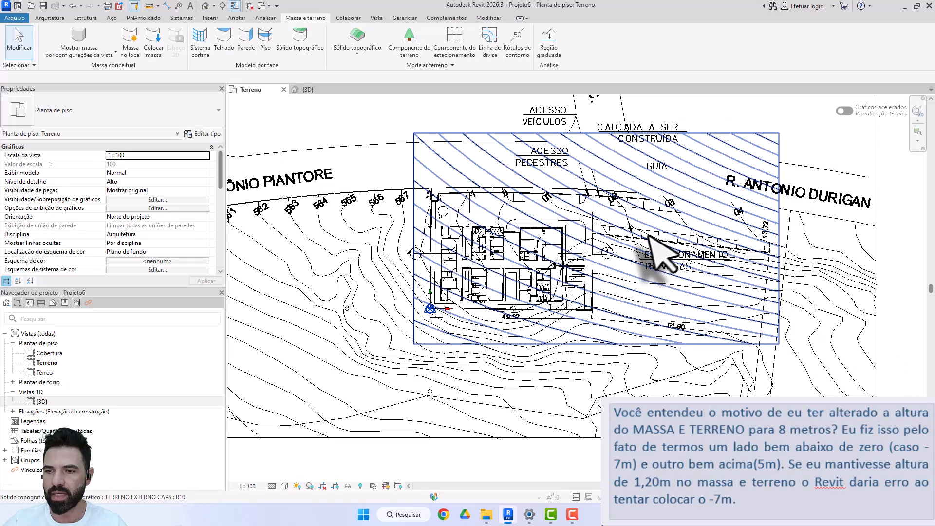
- Open the 3D view and set its visual style to Cores consistentes
middle_click_drag(687, 268, 663, 302)
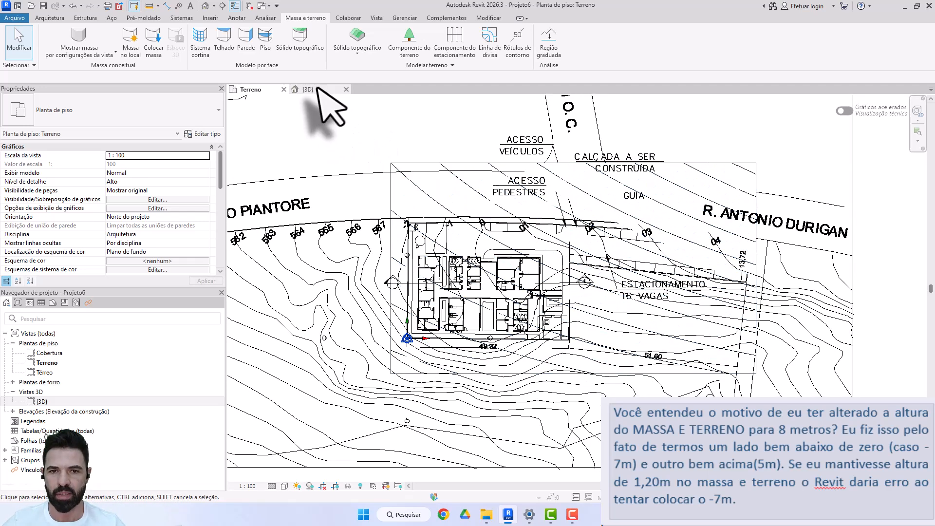
left_click(307, 90)
scroll(605, 334, "up", 6)
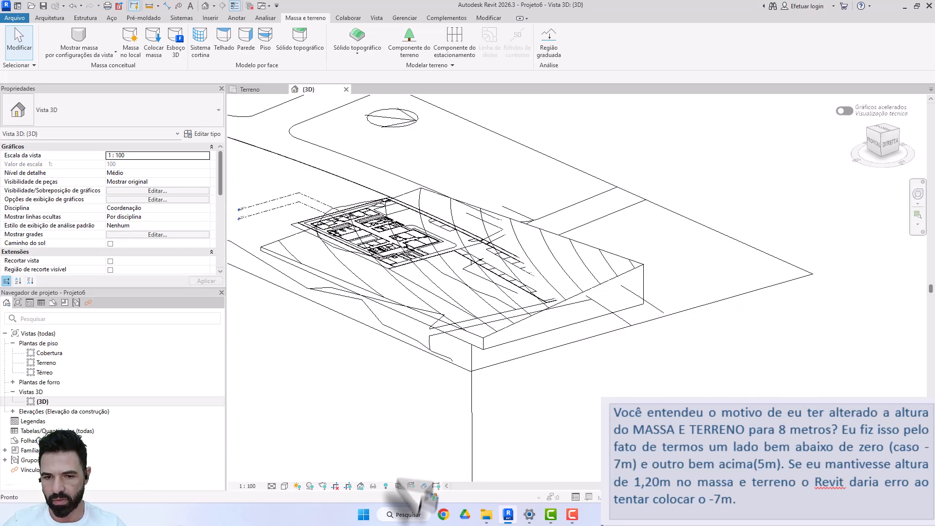
left_click(284, 485)
left_click(303, 447)
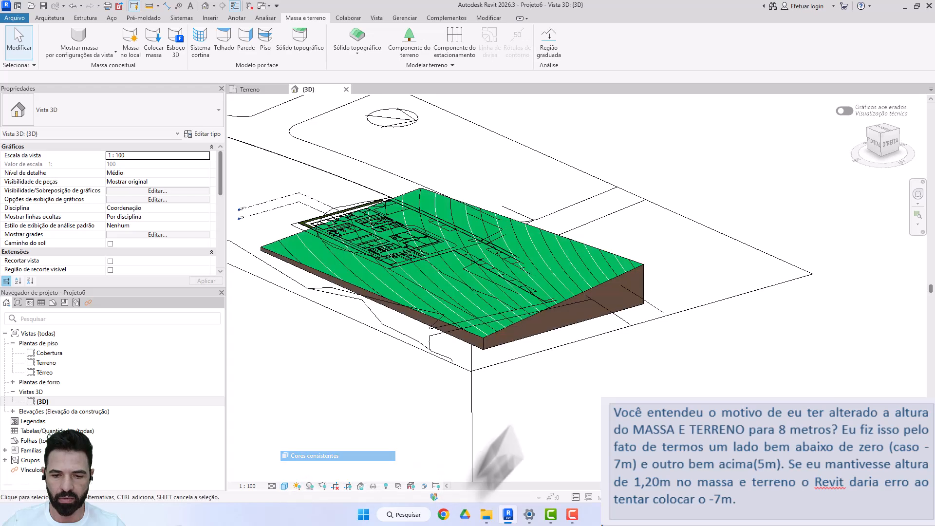
- Hide the imported DWG TERRENO TOPOGRAFIA.dwg drawing as an element in the 3D view
mouse_move(563, 417)
middle_mouse_down("shift")
mouse_move(576, 427)
mouse_move(545, 378)
middle_mouse_up("shift")
scroll(545, 375, "down", 2)
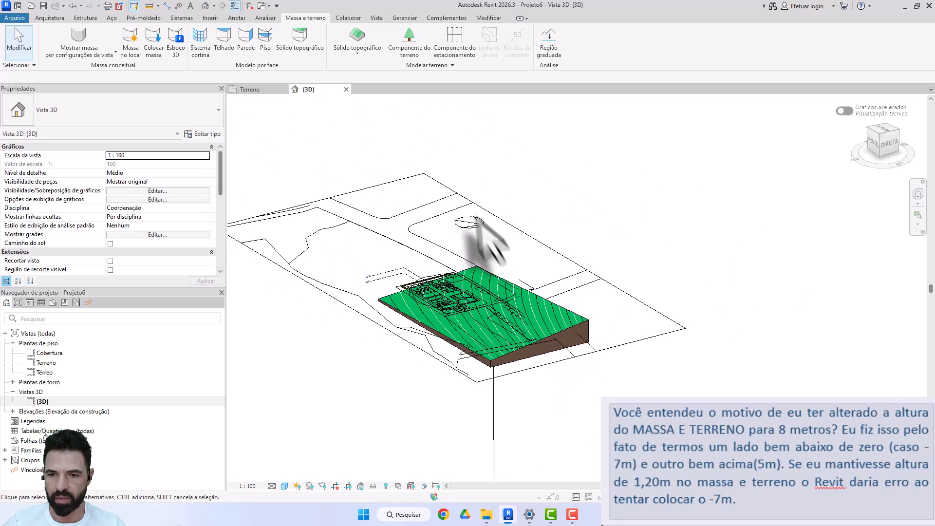
scroll(421, 226, "down", 5)
middle_click_drag(547, 199, 584, 334)
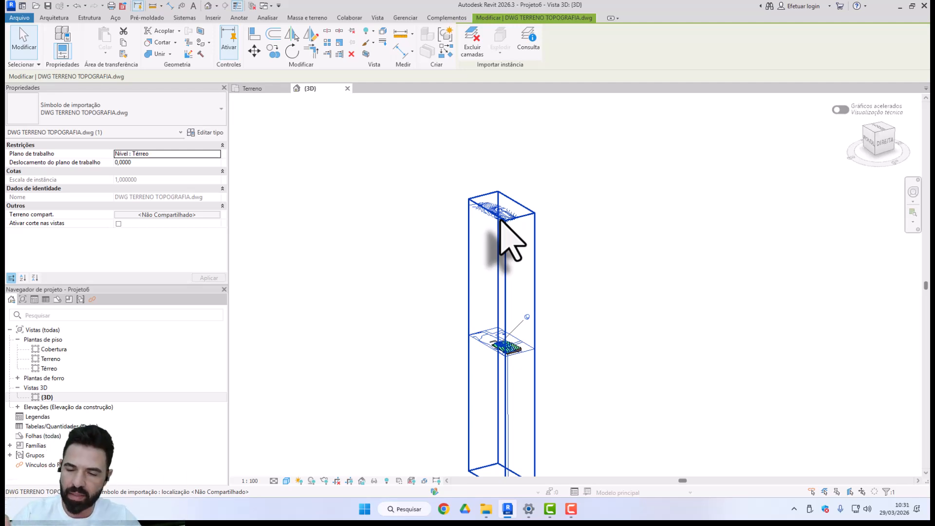
left_click(604, 229)
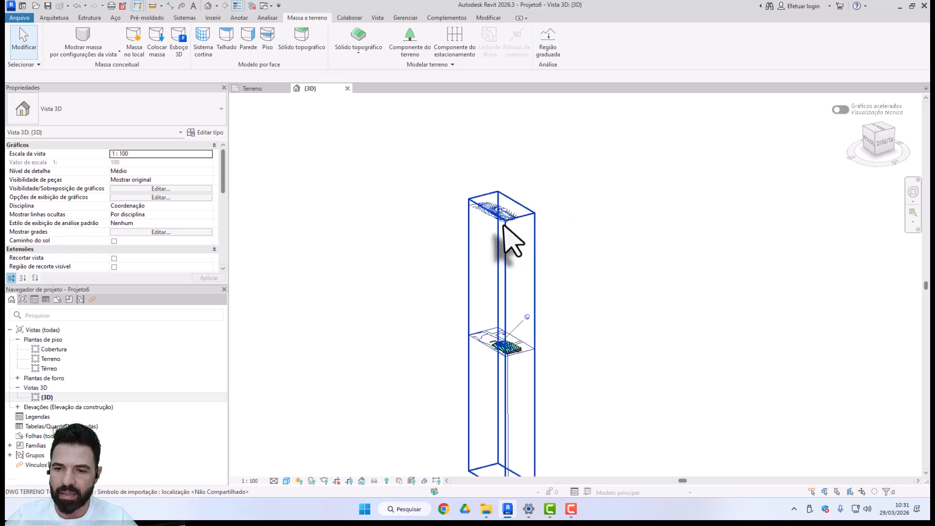
left_click(503, 222)
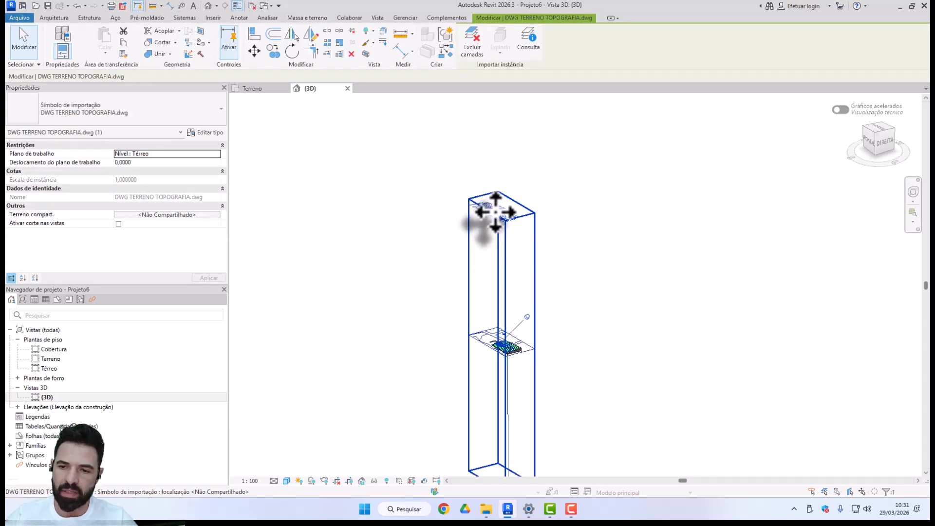
right_click(495, 211)
mouse_move(539, 269)
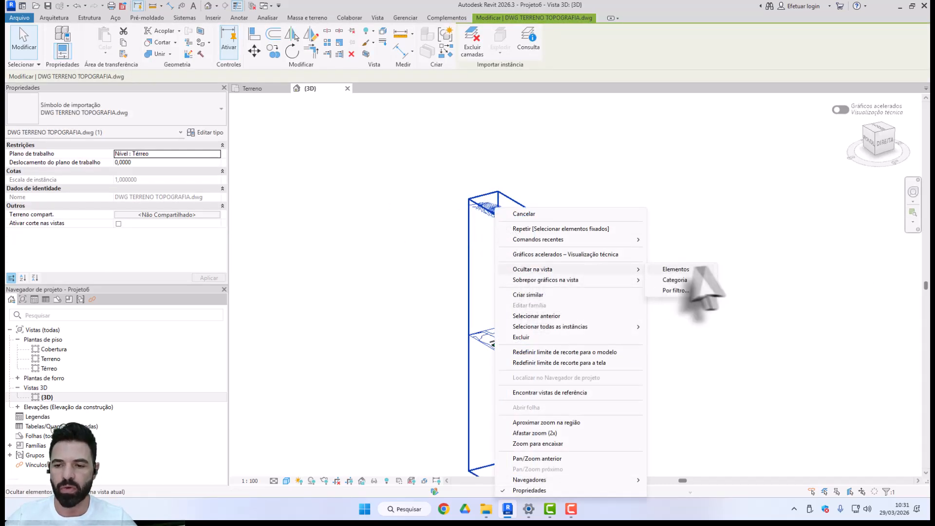
left_click(701, 269)
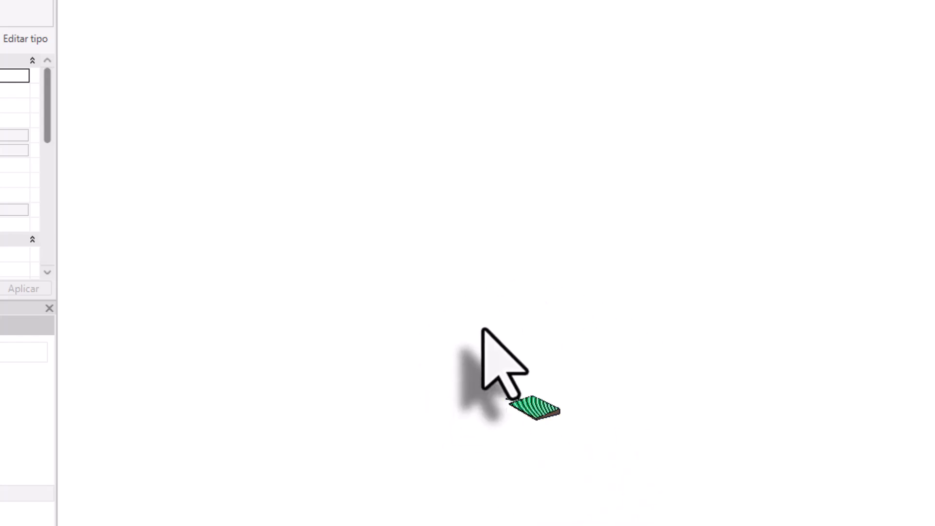
- Examine the sloped toposolid in 3D, including its contour lines, edges and position relative to the levels
middle_click_drag(483, 329, 429, 222)
scroll(429, 221, "up", 5)
middle_click_drag(431, 98, 603, 294)
scroll(604, 290, "up", 7)
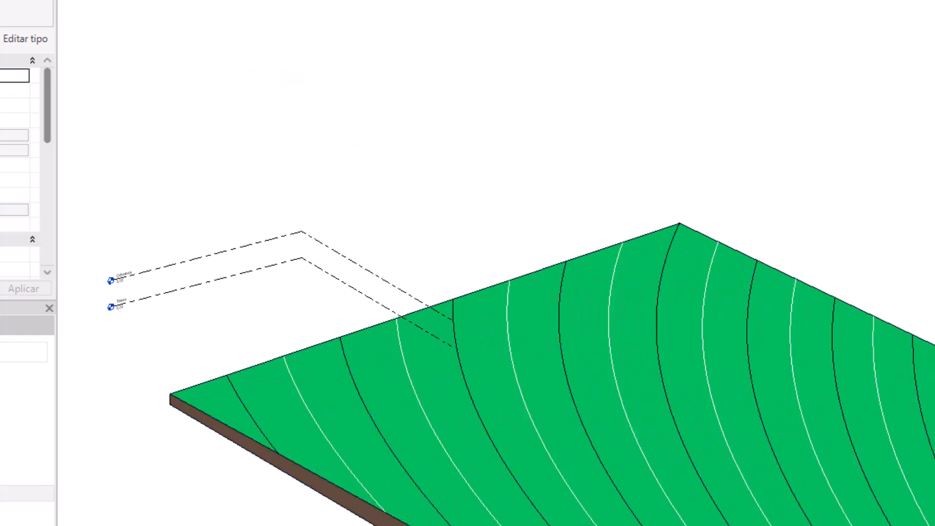
scroll(930, 222, "down", 2)
middle_click_drag(925, 351, 798, 220)
scroll(798, 220, "up", 1)
middle_click_drag(812, 130, 809, 275)
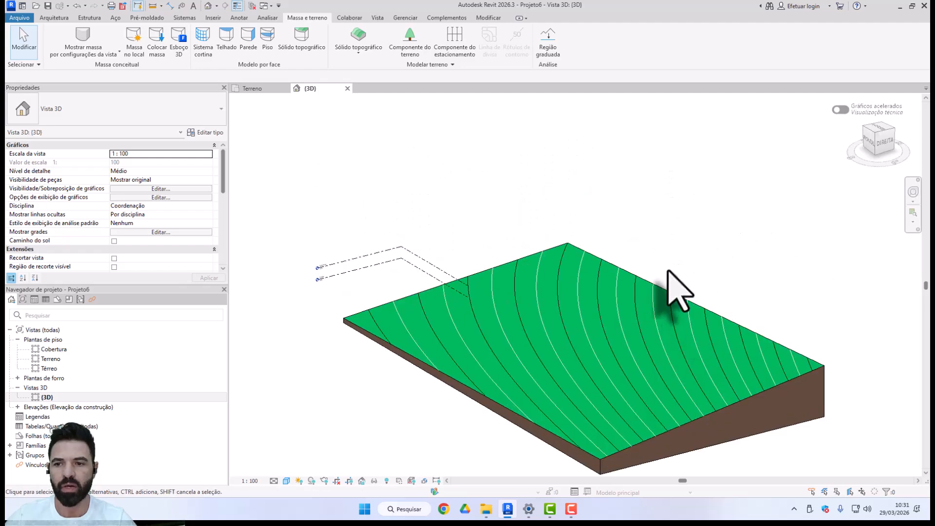
scroll(509, 285, "up", 4)
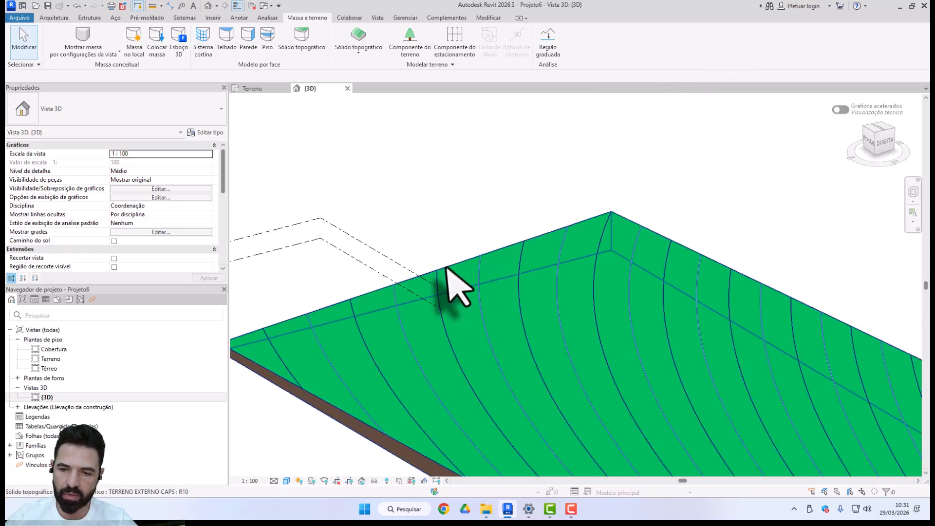
scroll(457, 138, "down", 3)
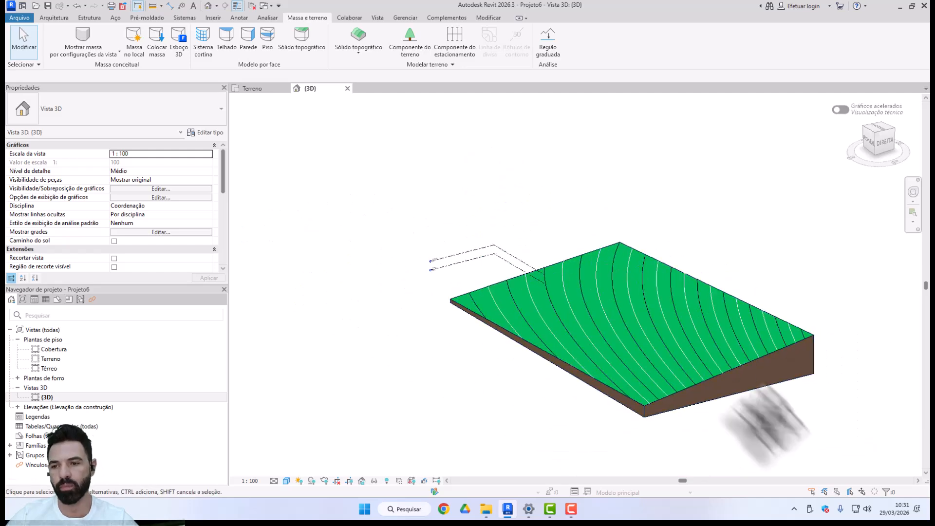
middle_click_drag(755, 404, 711, 370)
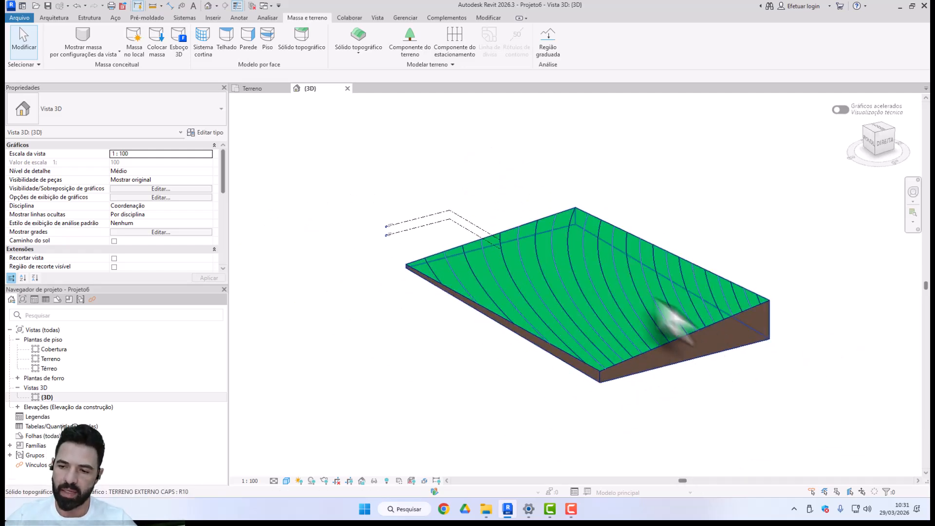
left_click(650, 296)
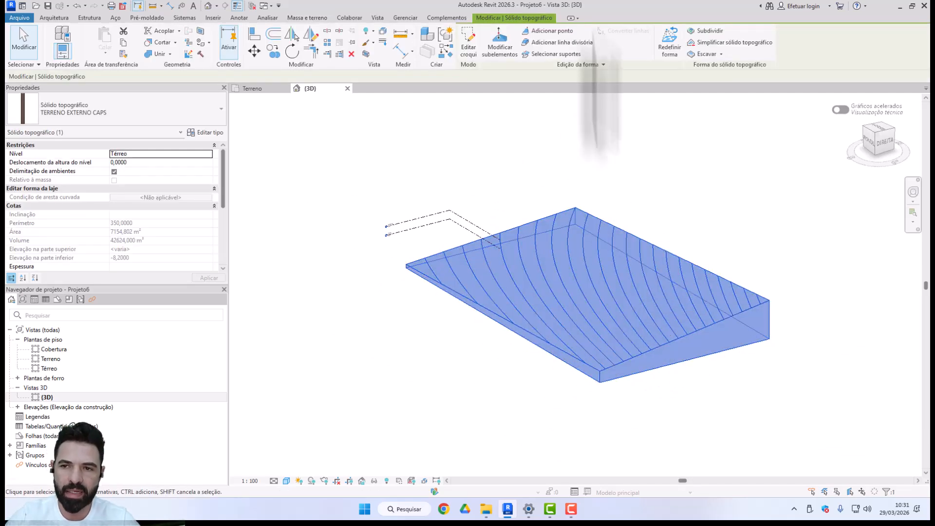
left_click(500, 43)
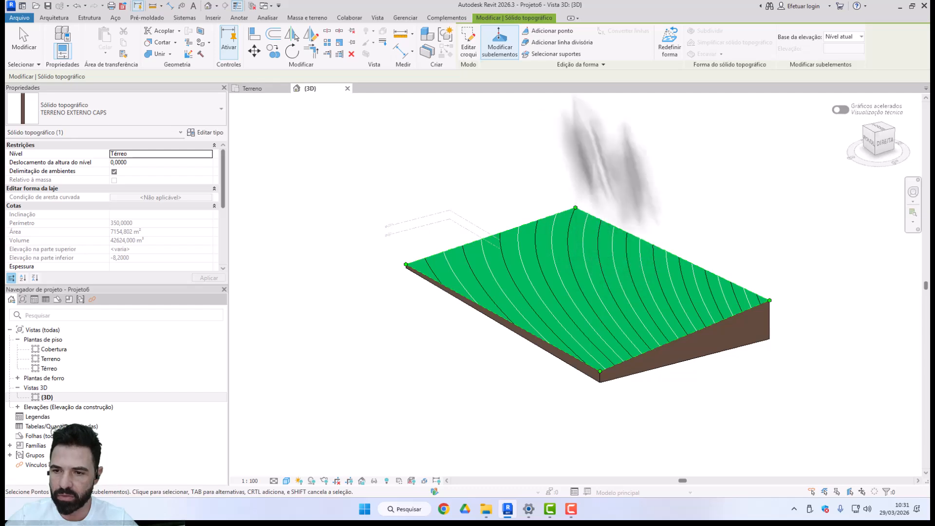
left_click(548, 31)
scroll(537, 213, "up", 4)
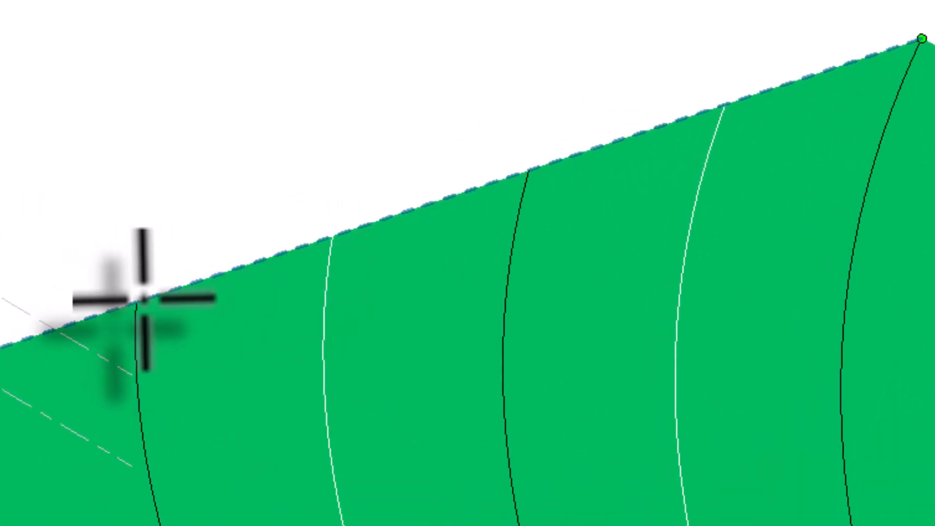
scroll(560, 234, "up", 4)
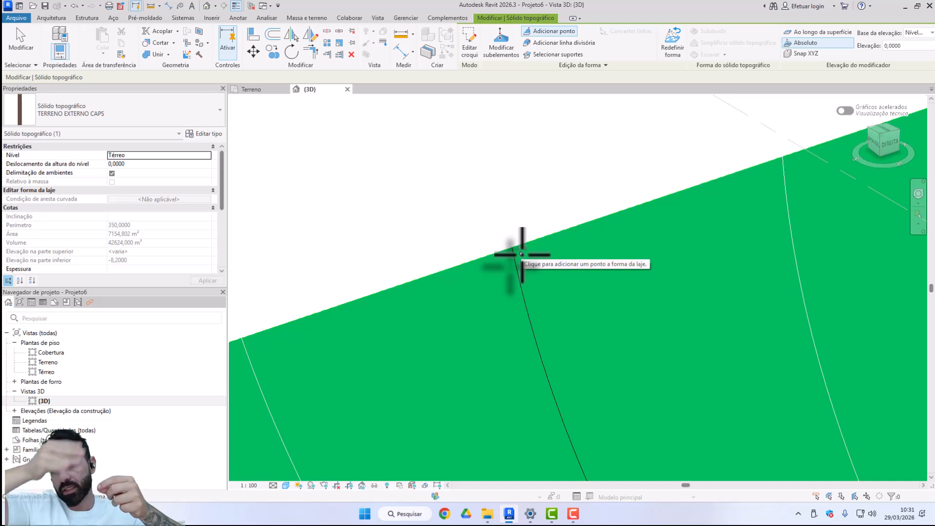
scroll(541, 185, "down", 7)
middle_click_drag(630, 274, 592, 290)
key("Escape")
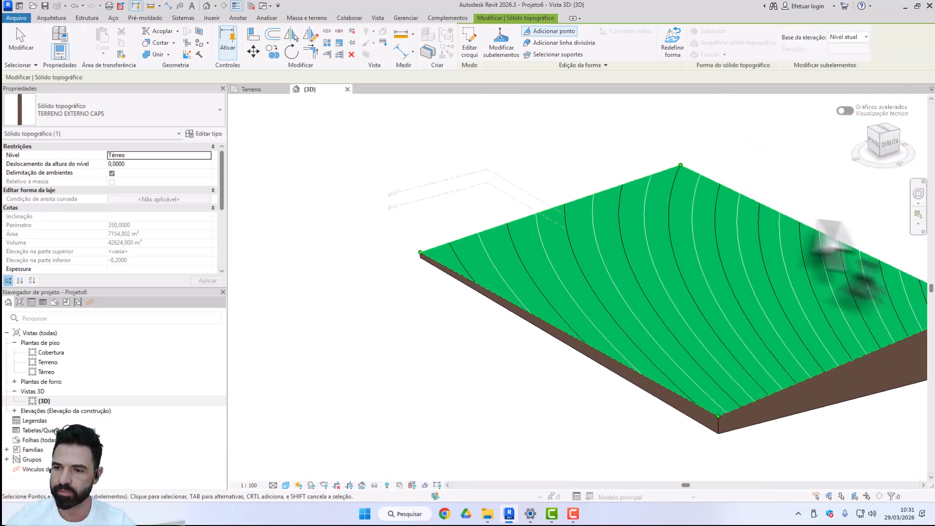
middle_click_drag(828, 243, 653, 152)
key("Escape")
key("Escape")
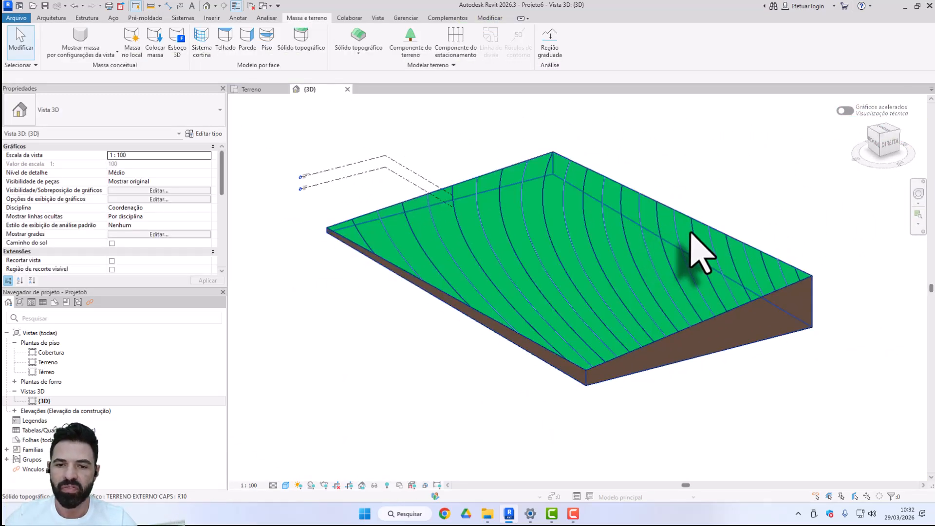
- Hide only the Térreo level element in the 3D view
scroll(304, 160, "up", 3)
middle_click_drag(312, 302, 430, 425)
scroll(452, 385, "up", 2)
middle_click_drag(477, 357, 473, 337)
left_click(447, 288)
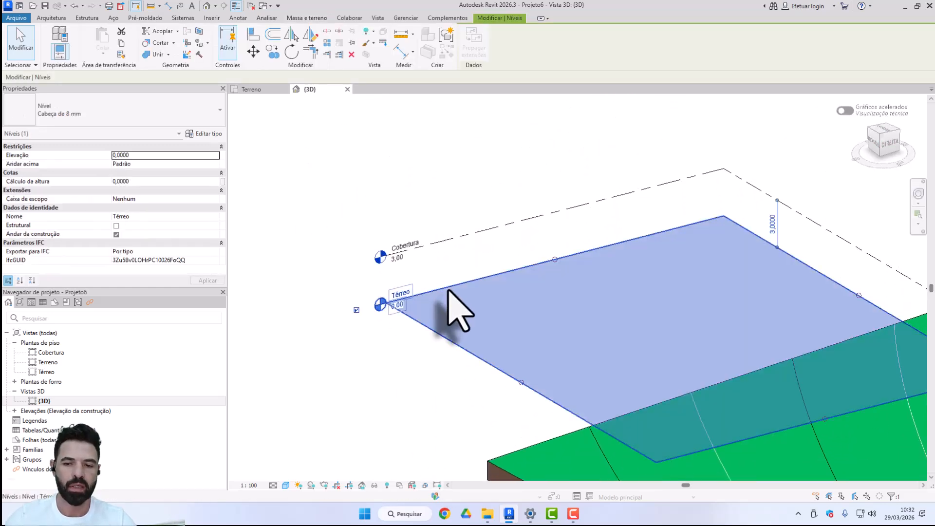
right_click(448, 290)
mouse_move(560, 272)
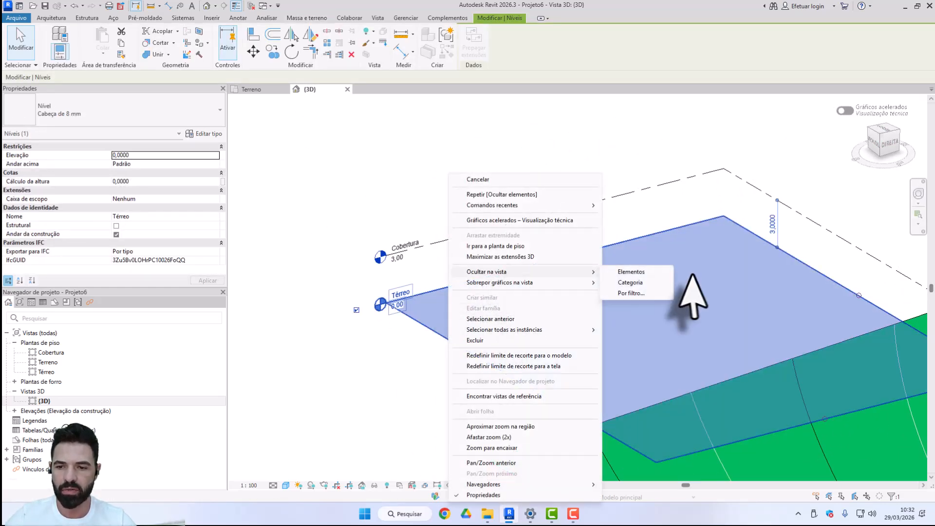
left_click(633, 272)
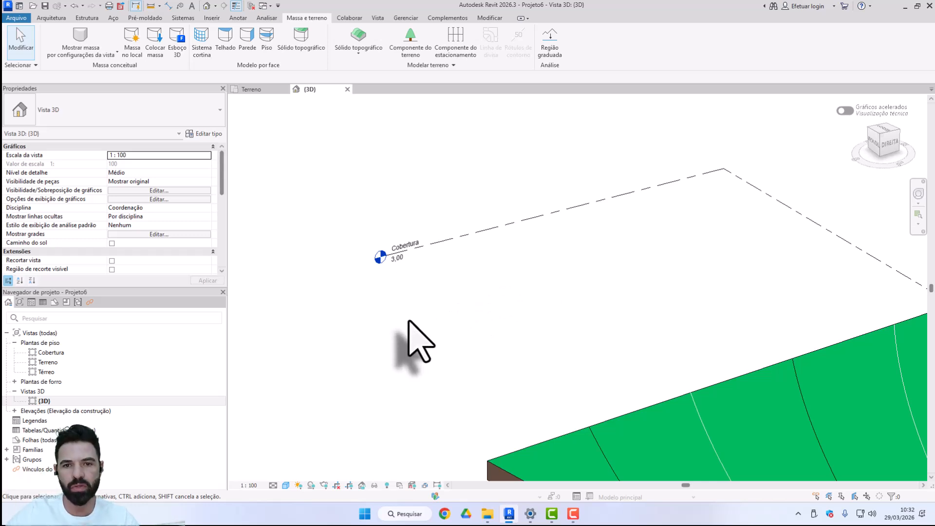
- Hide the entire levels category in the 3D view, starting from the Térreo level
left_click(427, 307)
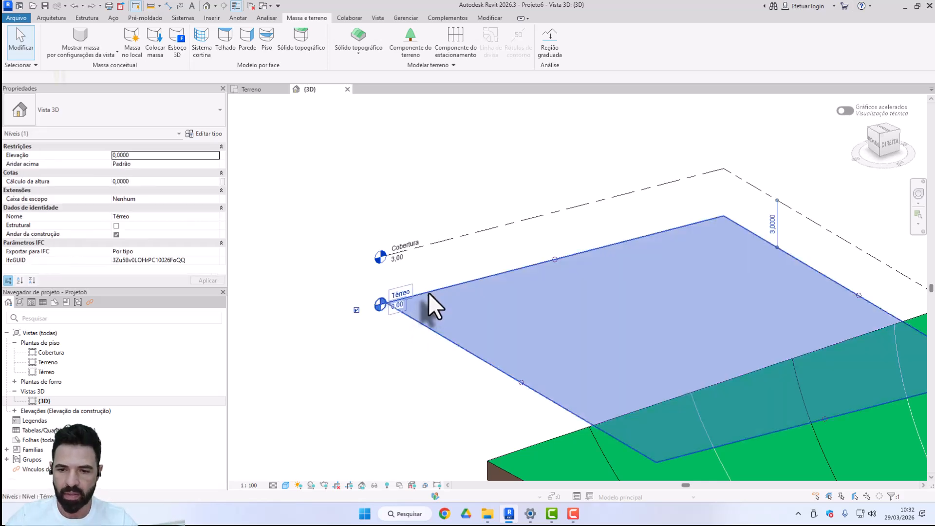
right_click(433, 312)
mouse_move(535, 271)
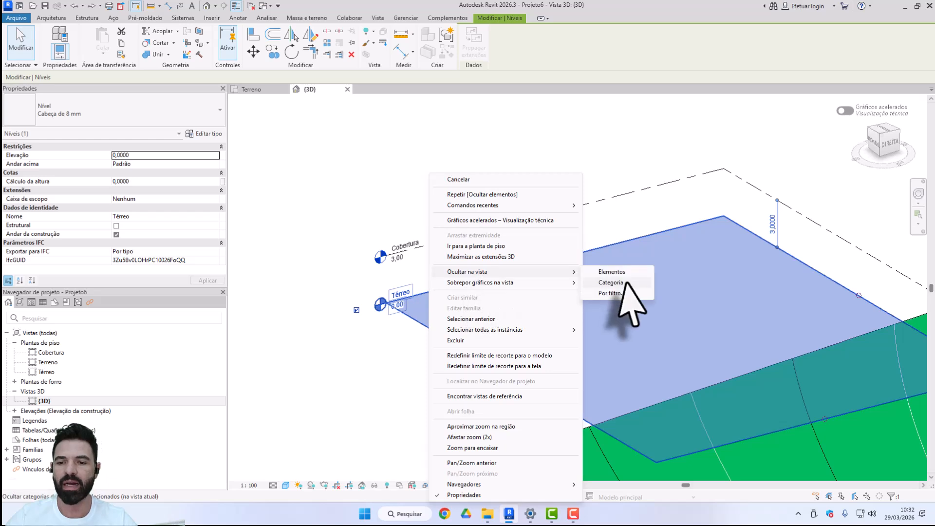
left_click(611, 282)
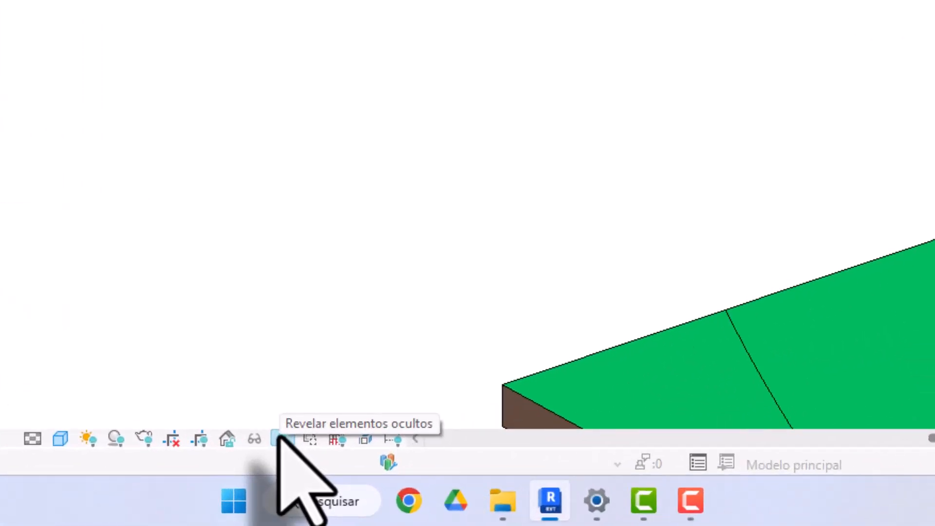
- Reveal the hidden elements, unhide the levels category through the Térreo level, and leave the reveal mode
left_click(281, 438)
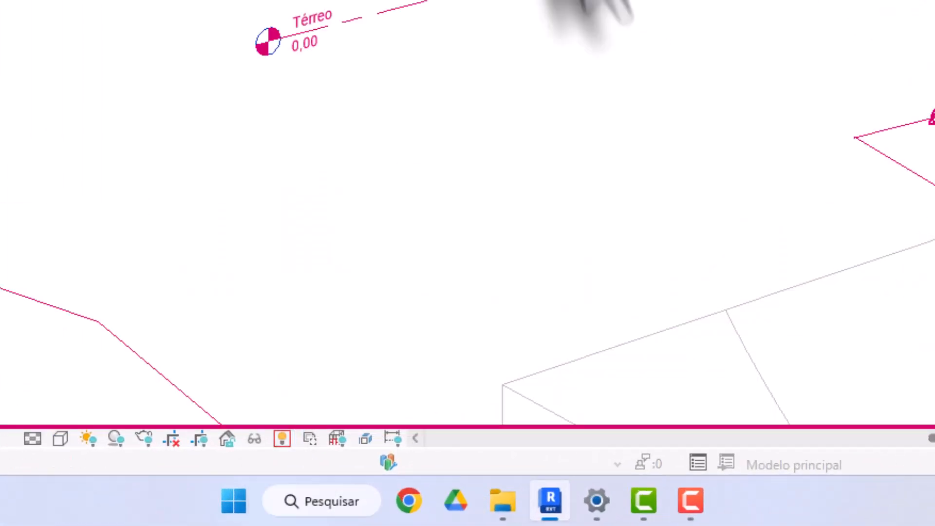
left_click(567, 4)
right_click(565, 4)
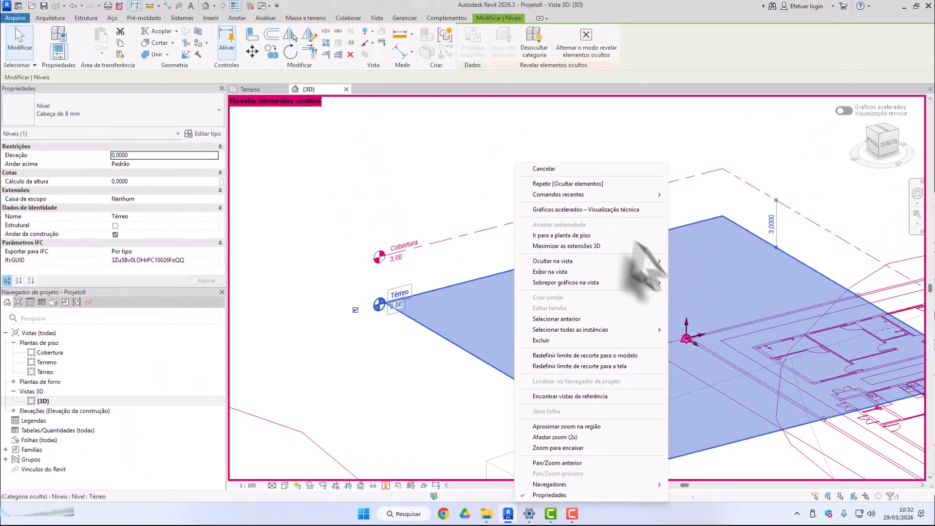
mouse_move(560, 271)
left_click(696, 283)
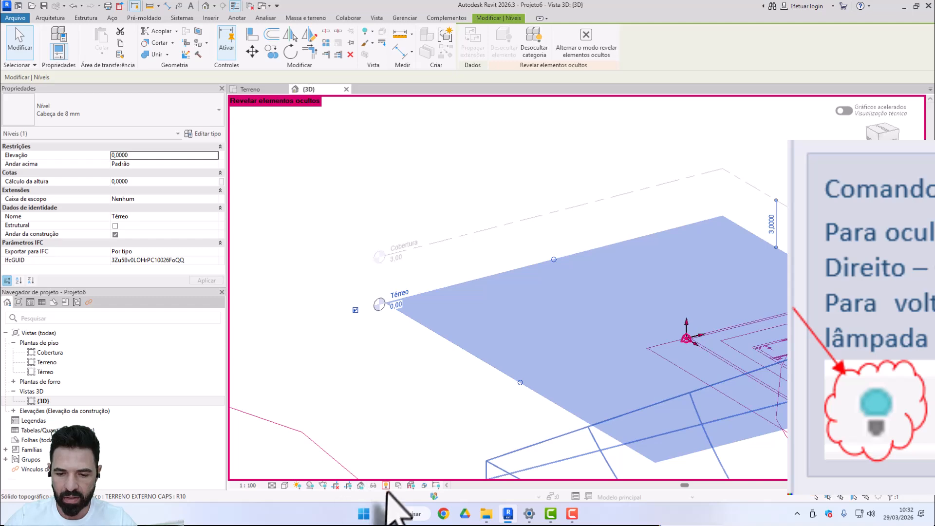
left_click(384, 486)
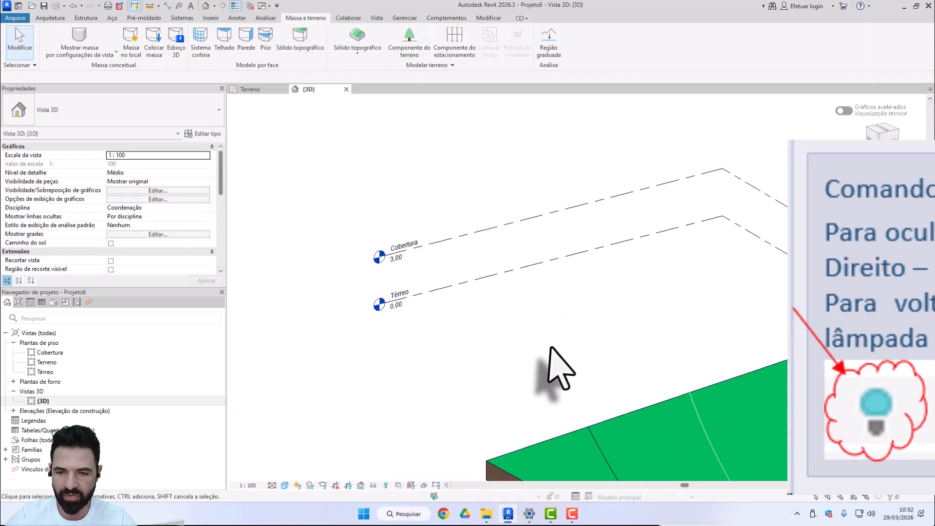
scroll(487, 218, "down", 3)
middle_click_drag(612, 280, 599, 248)
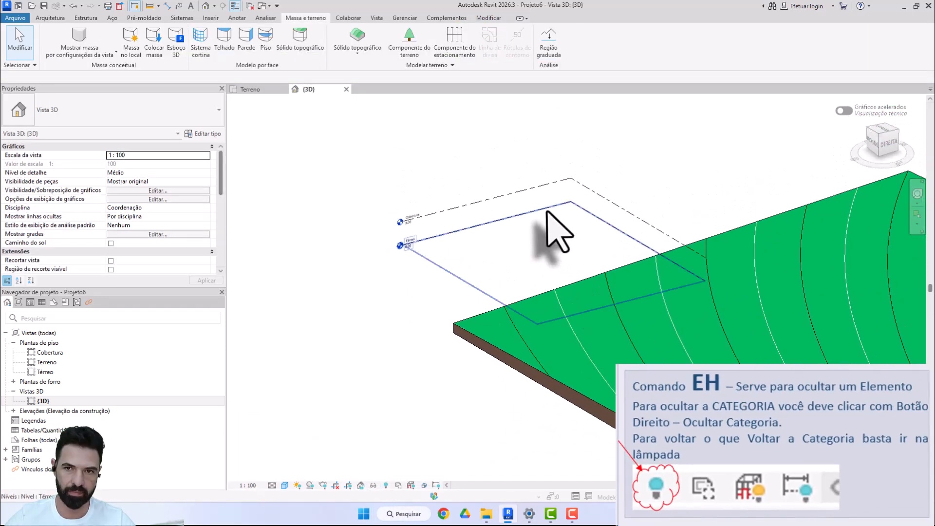
scroll(547, 210, "up", 3)
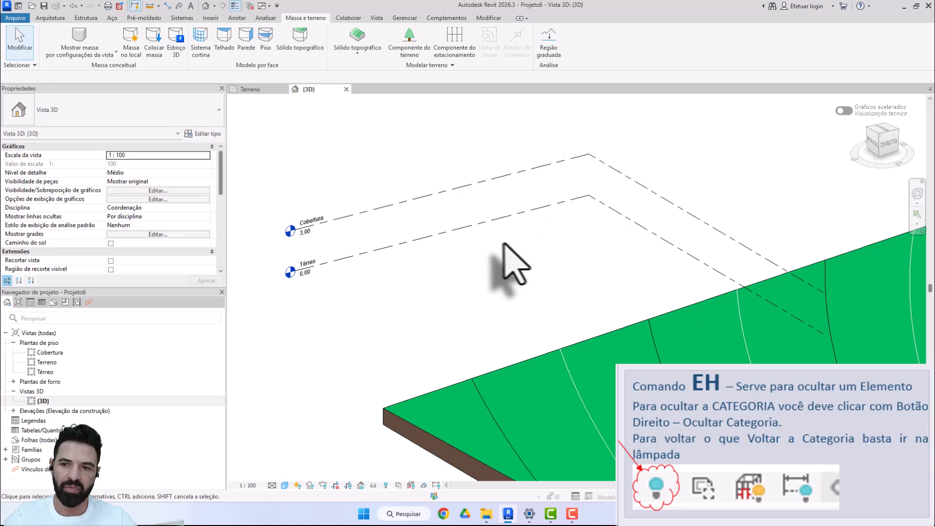
scroll(465, 234, "down", 5)
scroll(498, 222, "up", 3)
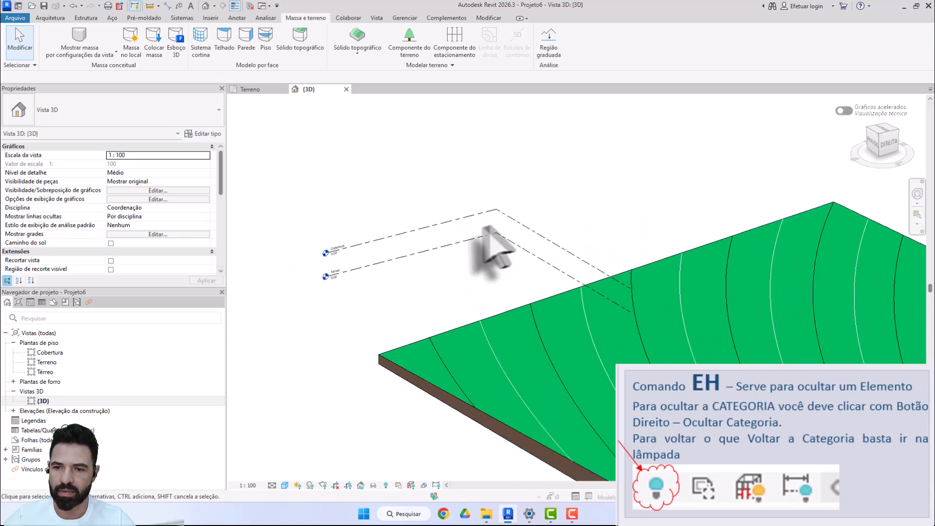
scroll(377, 279, "up", 4)
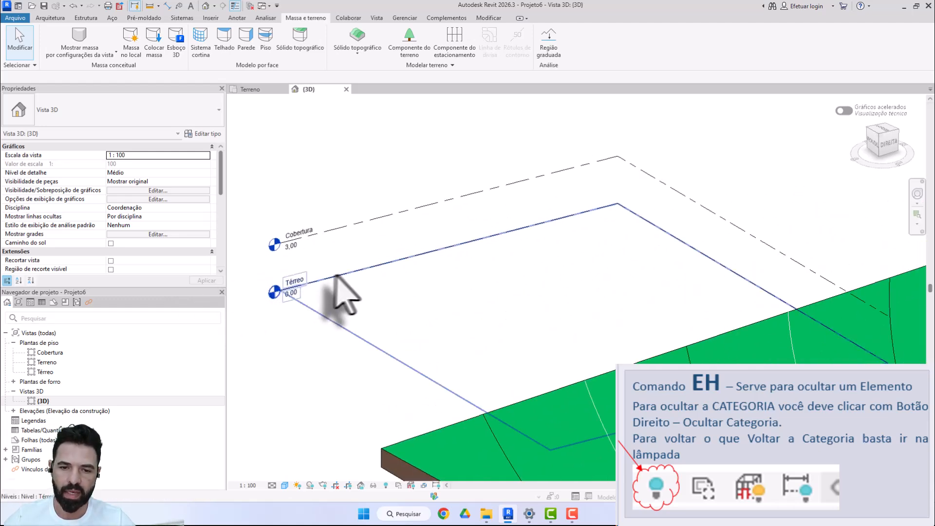
left_click(336, 277)
right_click(335, 278)
mouse_move(385, 272)
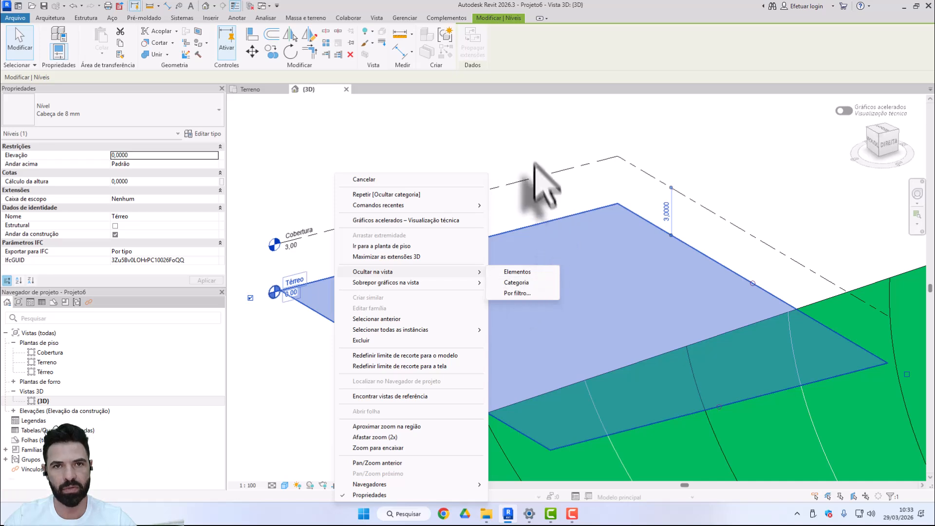
left_click(539, 143)
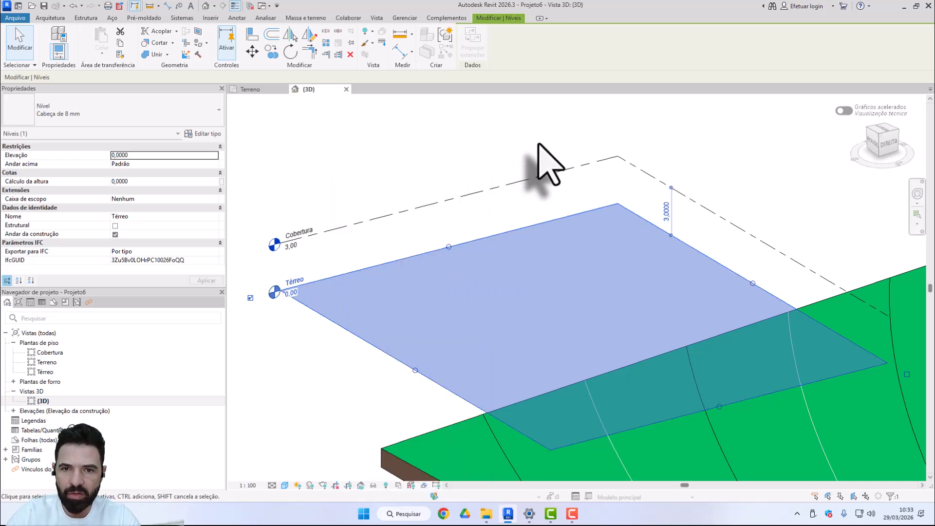
left_click(529, 150)
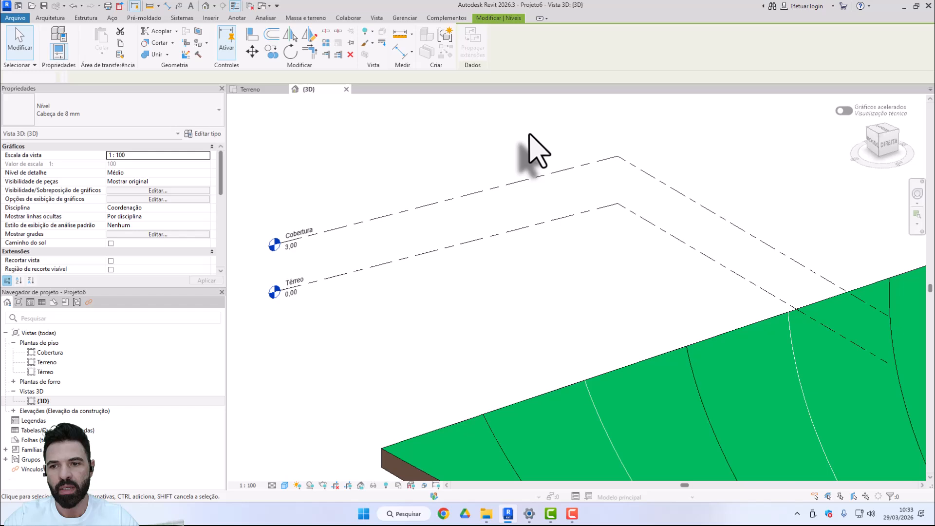
left_click(474, 245)
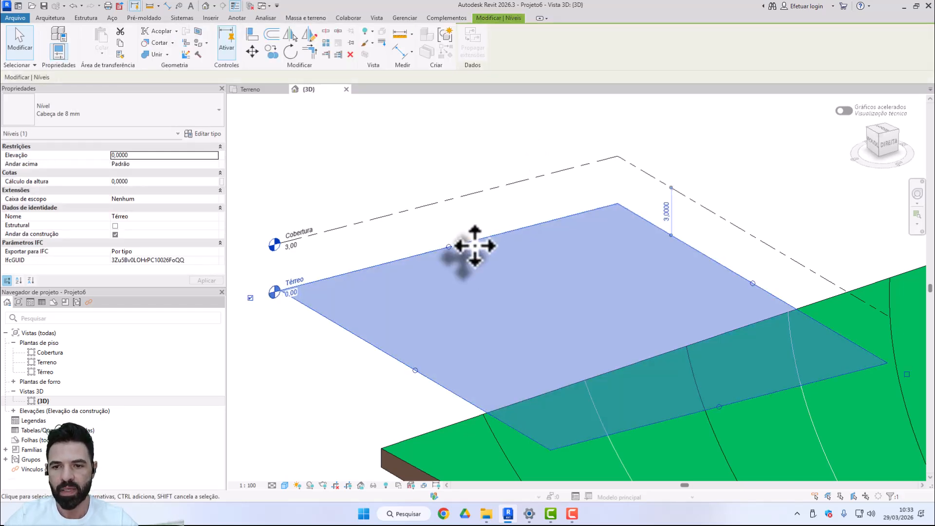
left_click(466, 196, "ctrl")
left_click(302, 215)
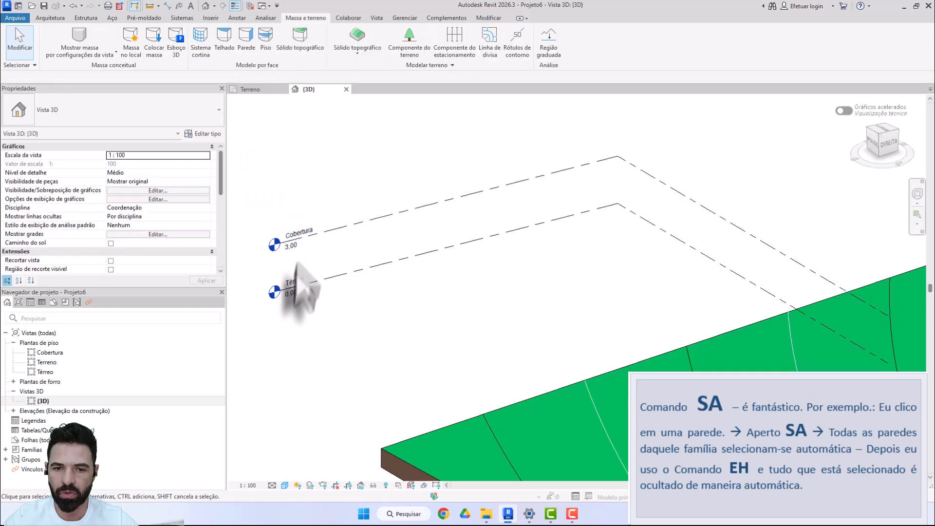
- Select all instances of the level type starting from Térreo and hide the selected elements in the 3D view
left_click(312, 281)
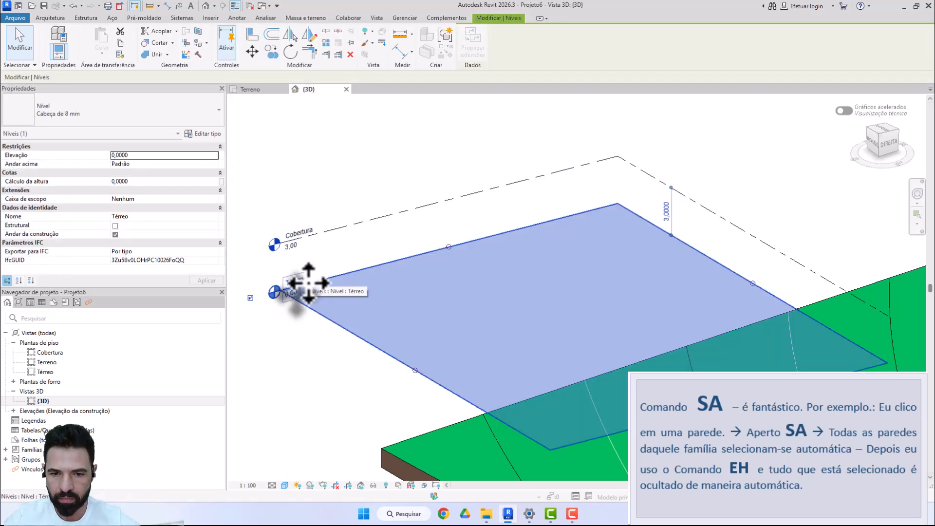
key("a")
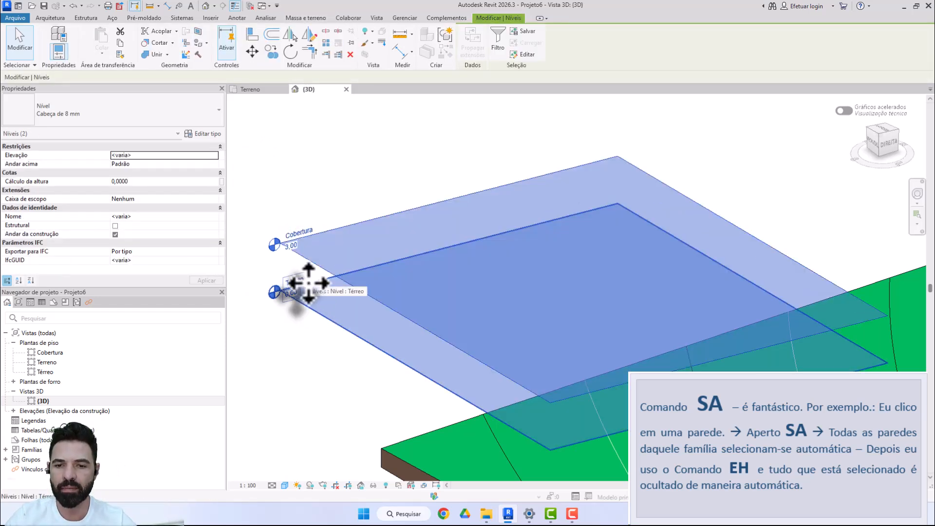
right_click(411, 247)
mouse_move(465, 272)
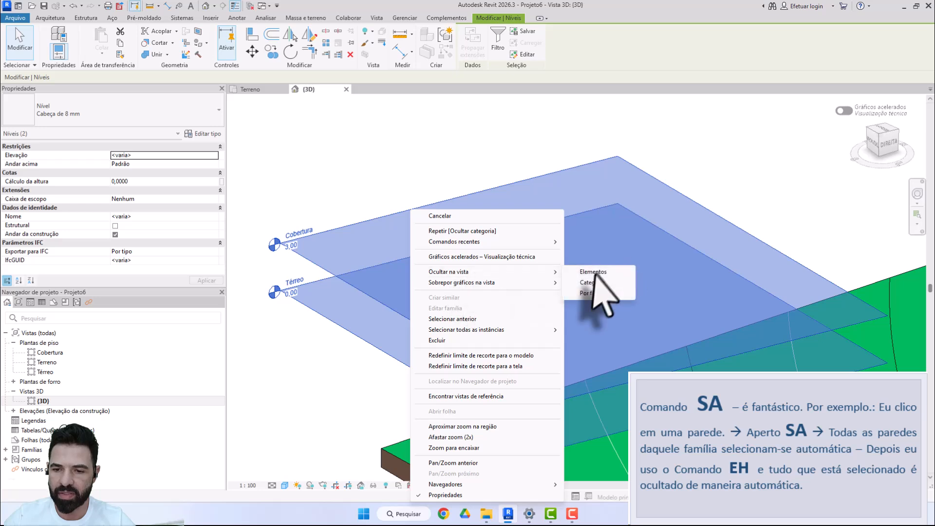
left_click(453, 178)
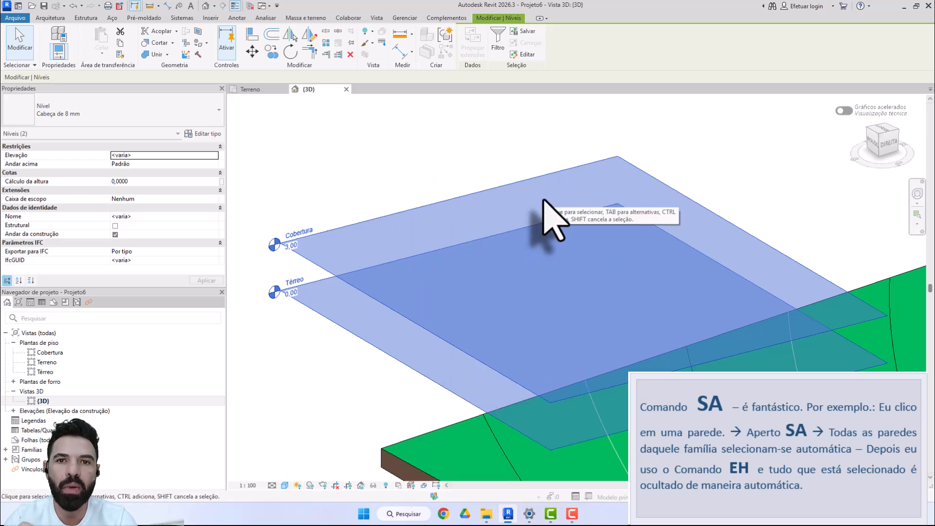
key("e")
key("h")
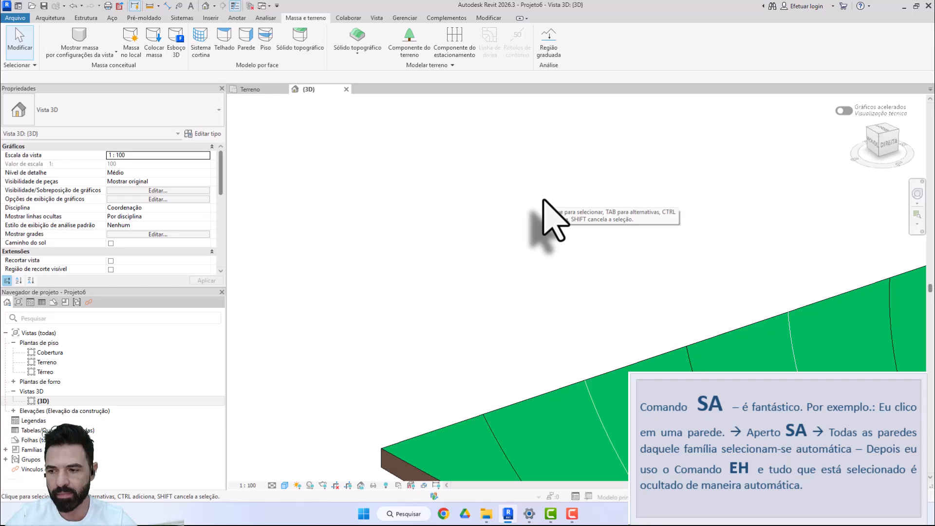
- Return from the 3D view to the Terreno floor plan and inspect the toposolid's contour lines near its upper-left corner
scroll(544, 199, "down", 3)
middle_click_drag(697, 340, 490, 286)
scroll(446, 258, "down", 1)
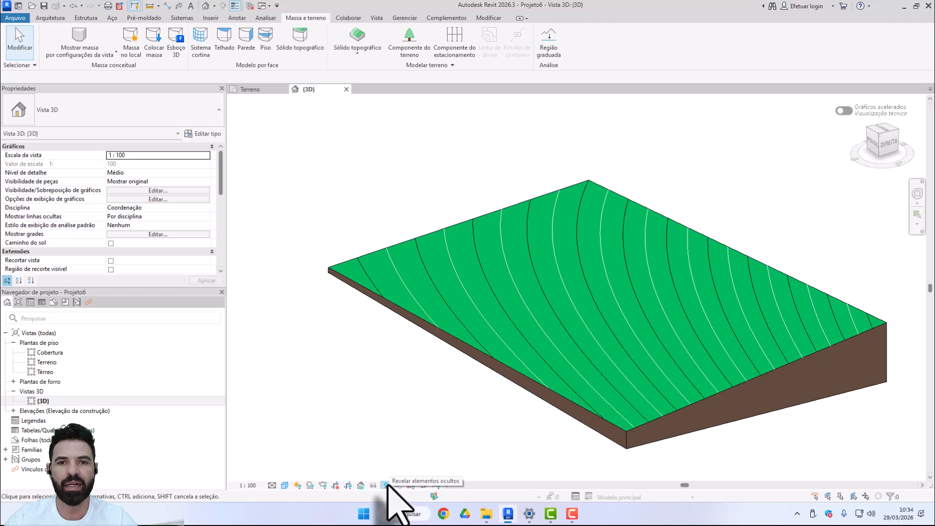
middle_click_drag(407, 439, 575, 399, "shift")
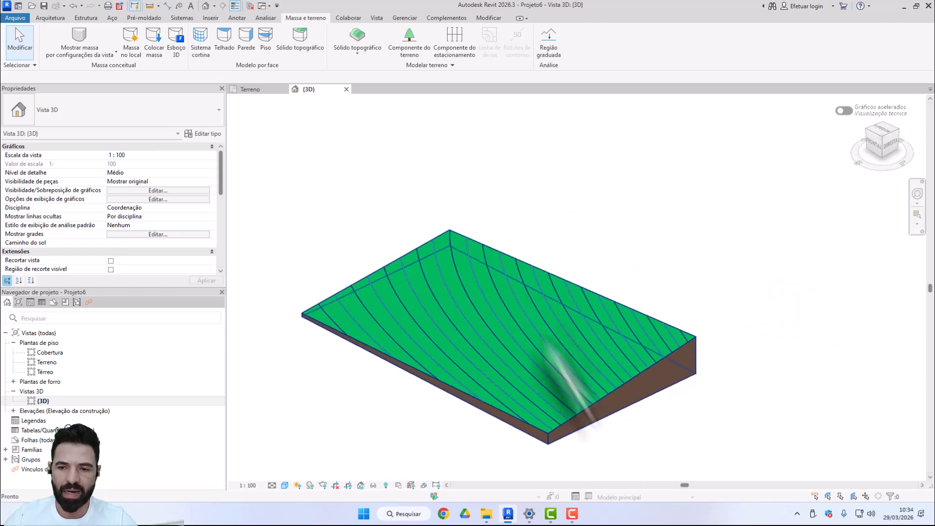
left_click(249, 89)
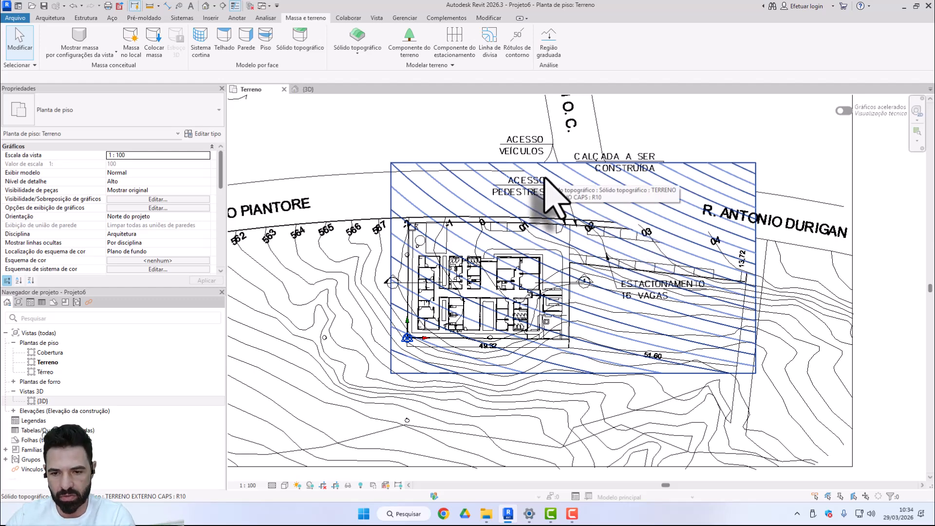
scroll(462, 229, "up", 4)
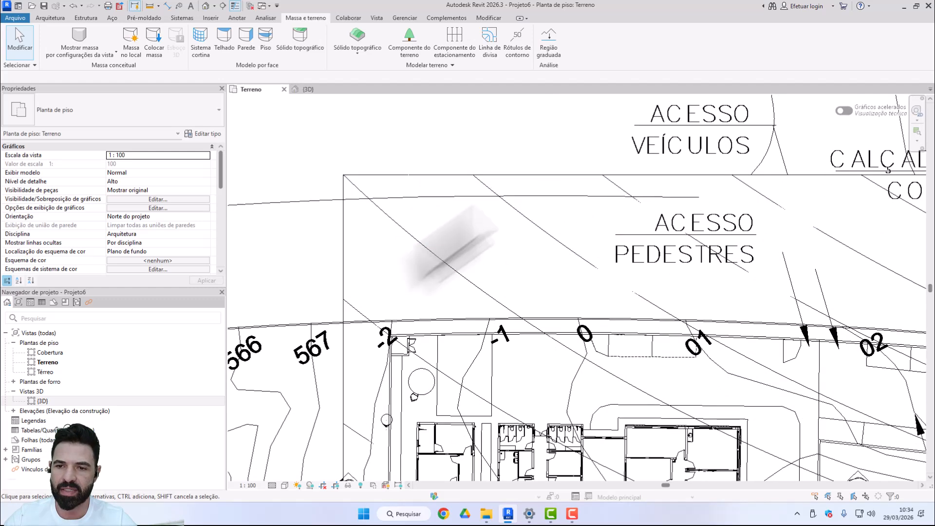
left_click(392, 227)
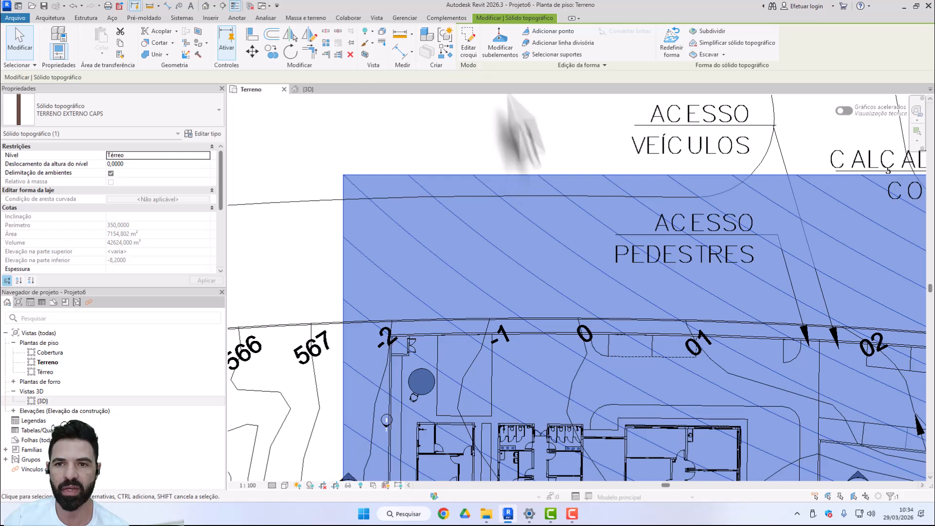
key("Escape")
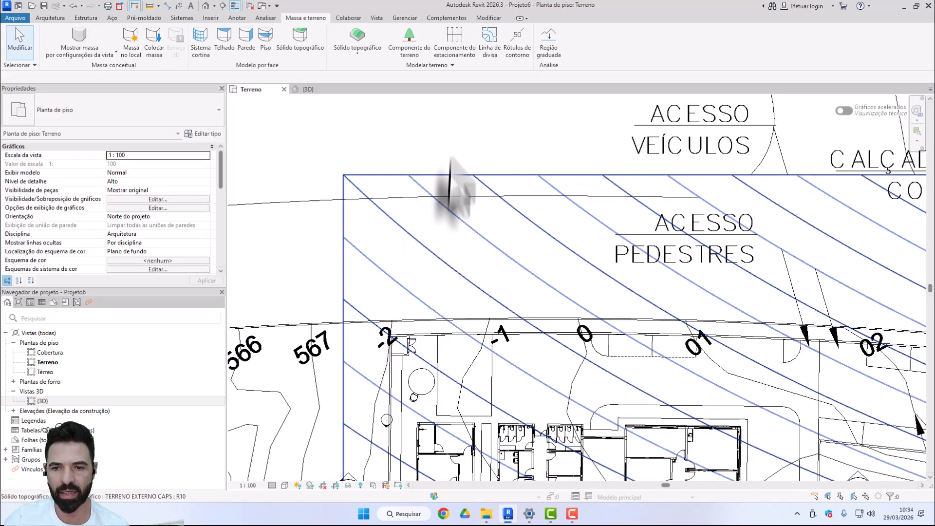
- In the object styles, filter the categories by "PRINCI" and set the line colour of Sólido topográfico's primary contours to Branco
left_click(405, 17)
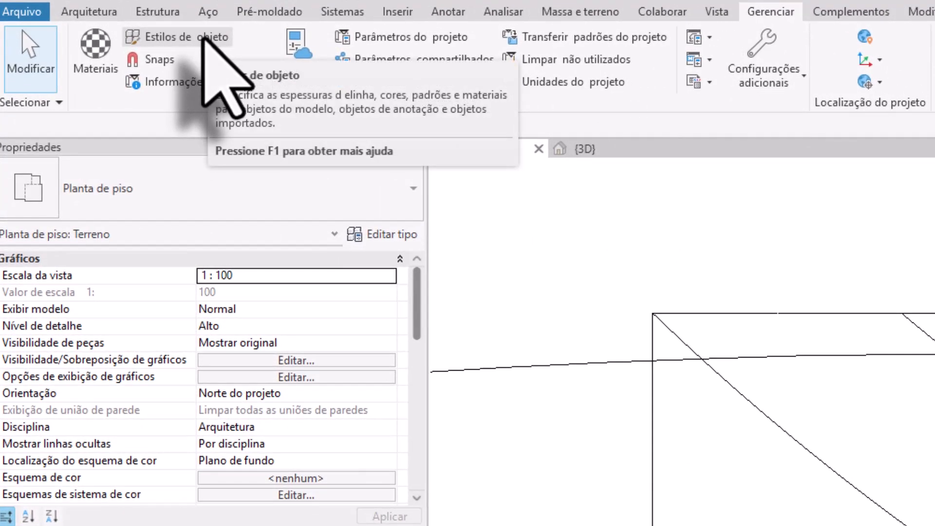
left_click(203, 37)
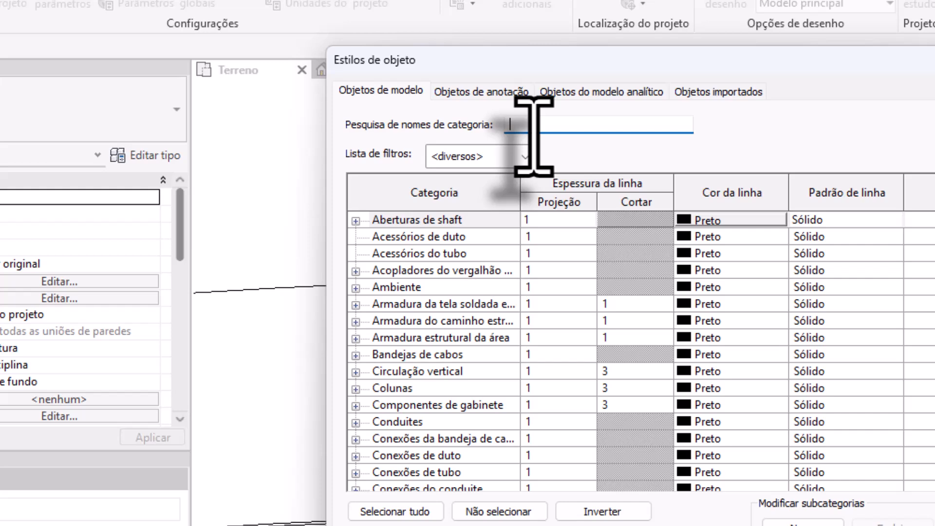
type("PRINCI")
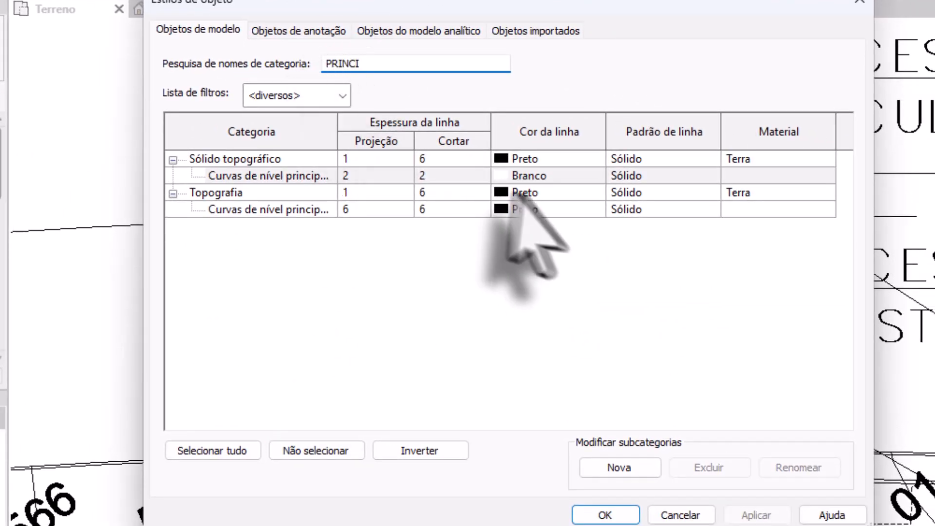
left_click(506, 159)
left_click(535, 176)
left_click(536, 175)
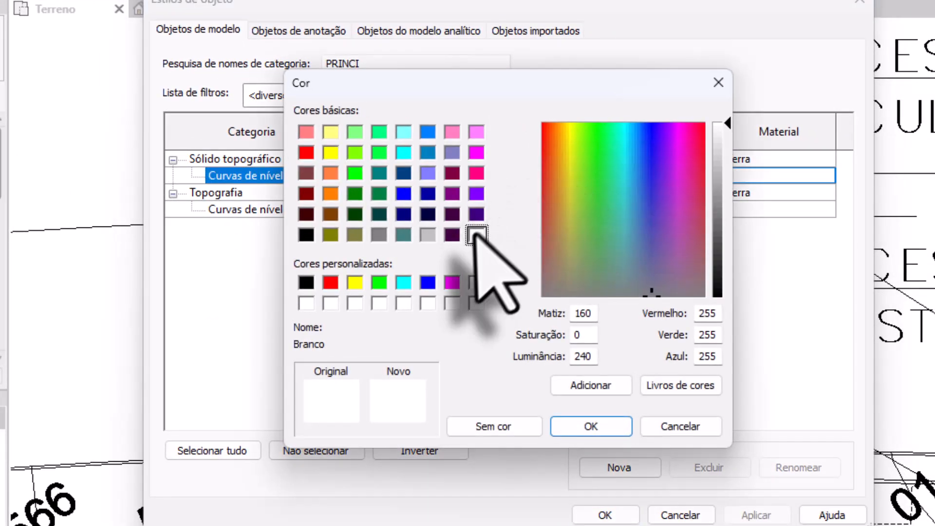
left_click(560, 424)
- Check the projection and cut line weights of the primary contour subcategories under Sólido topográfico and Topografia
left_click(428, 176)
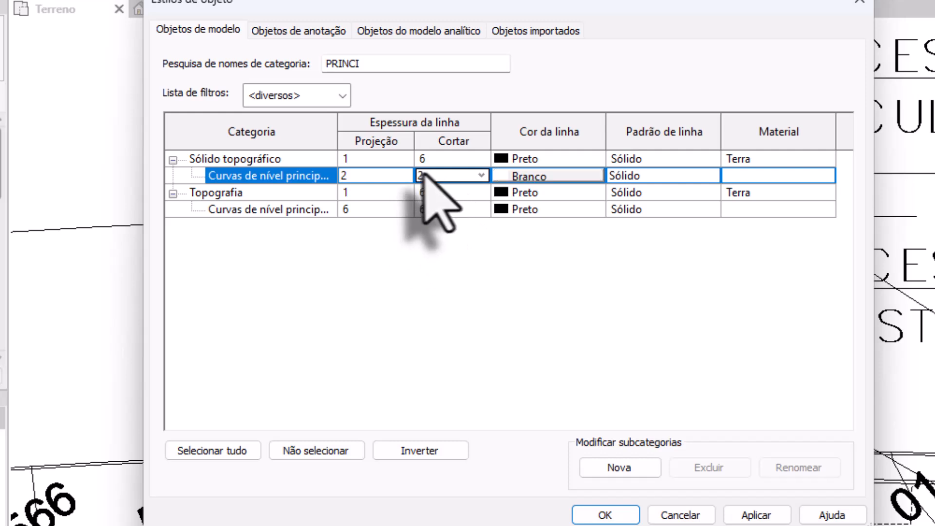
left_click(365, 176)
left_click(428, 176)
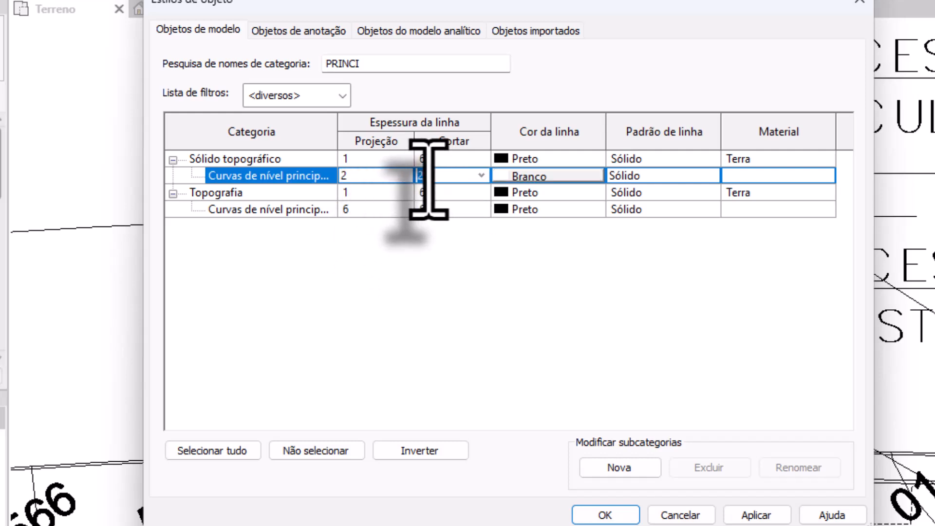
left_click(377, 176)
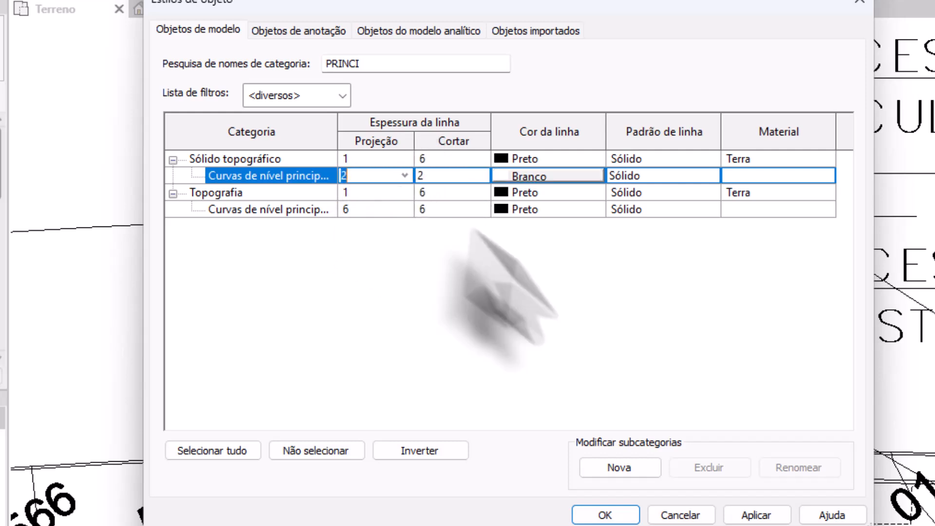
left_click(289, 209)
left_click(346, 209)
- Filter the categories by "SEC", set the line colour of Sólido topográfico's secondary contours to white and accept the object styles
double_click(341, 63)
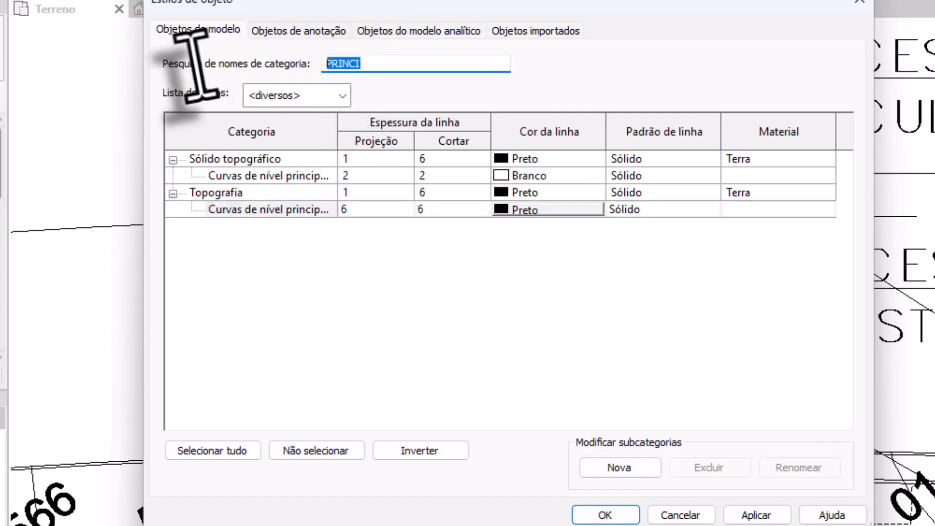
type("SEC")
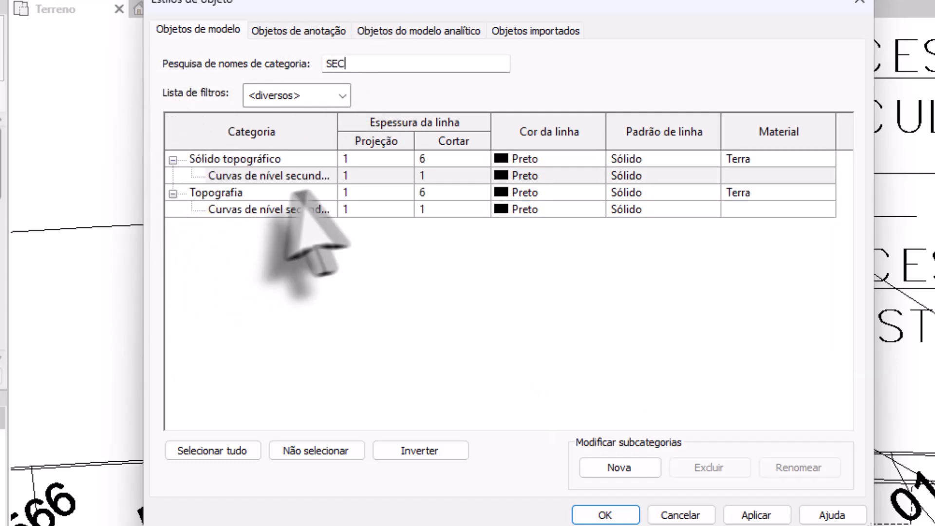
left_click(523, 176)
left_click(523, 176)
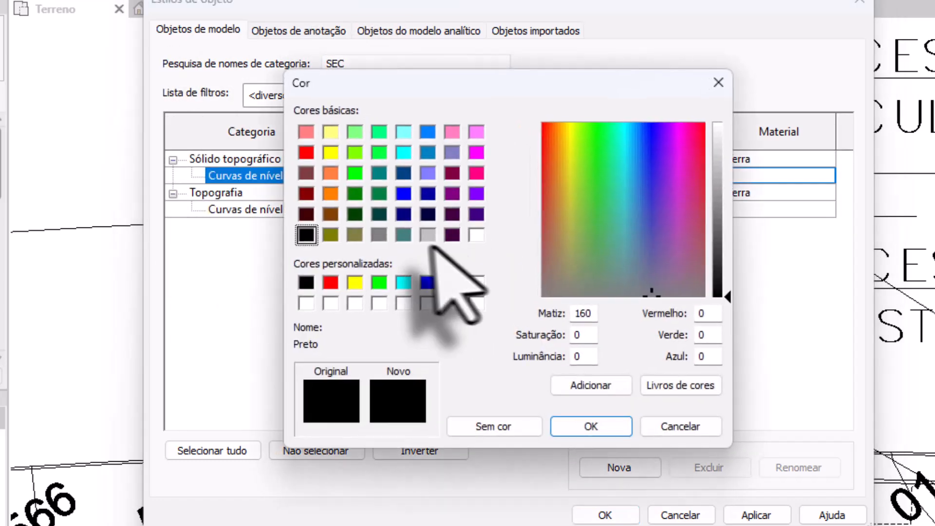
left_click(476, 235)
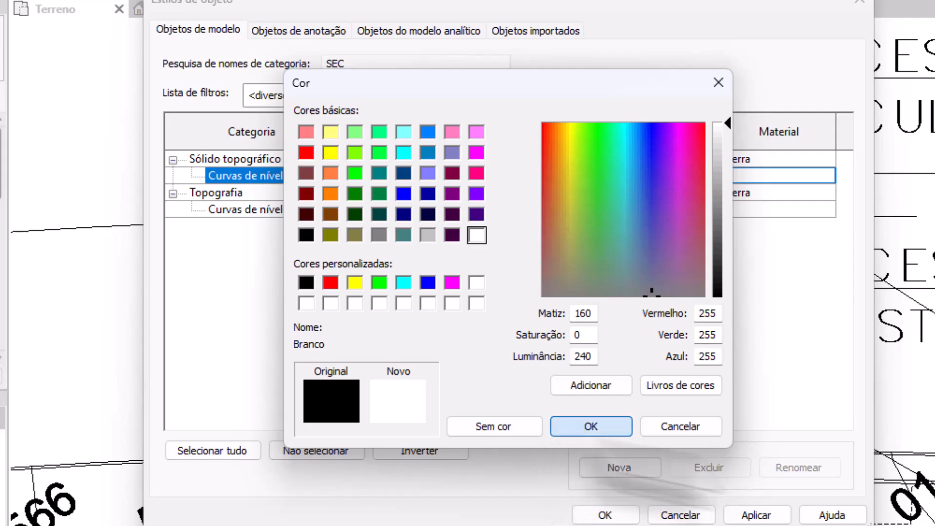
left_click(589, 425)
left_click(609, 514)
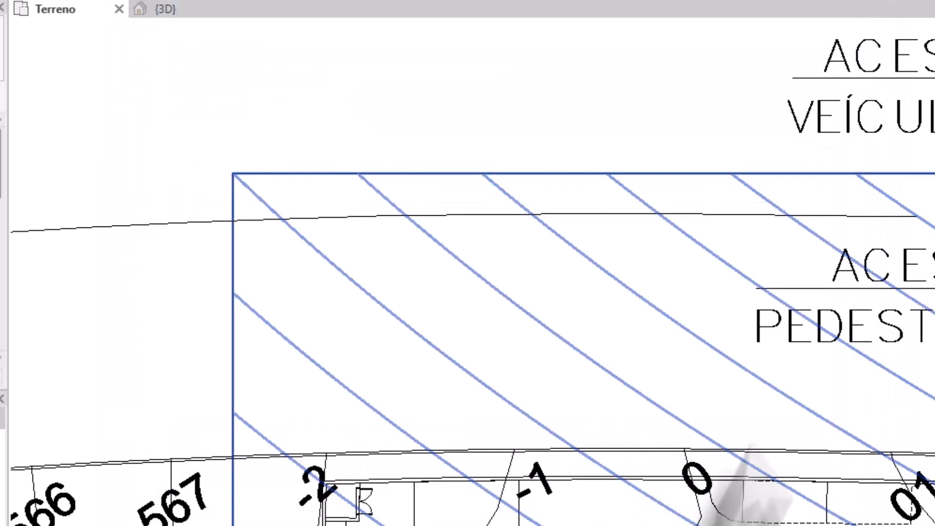
- In the contour display of the toposolid type TERRENO EXTERNO CAPS, disable the Curvas de nível secundárias row and accept the type change
scroll(490, 350, "down", 4)
middle_click_drag(491, 351, 313, 132)
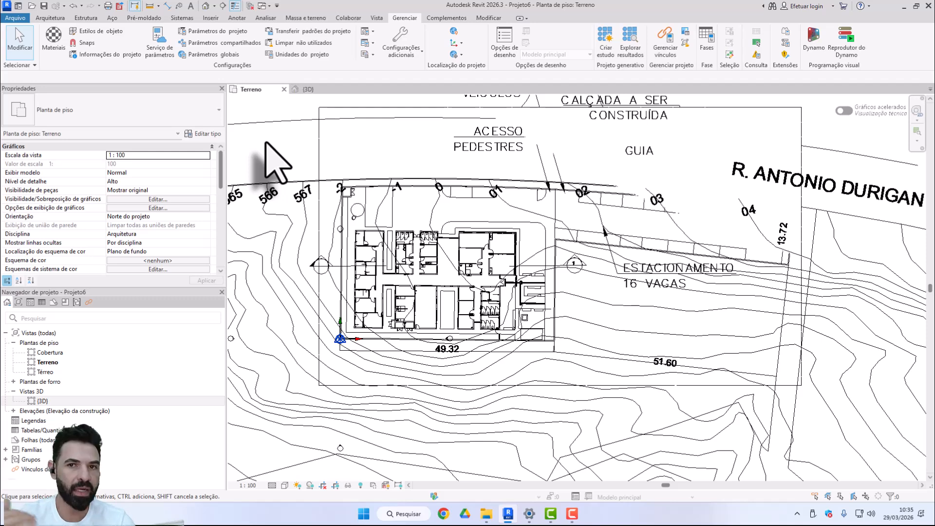
left_click(344, 162)
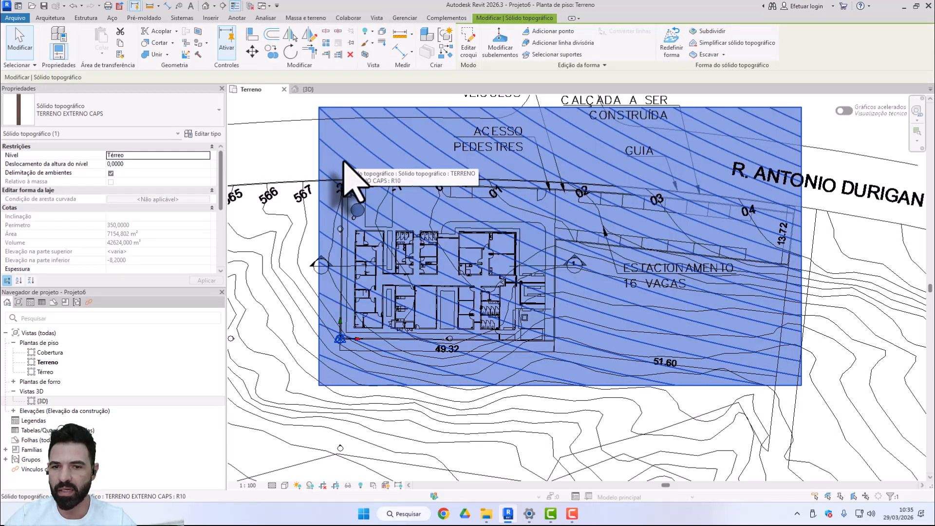
left_click(201, 132)
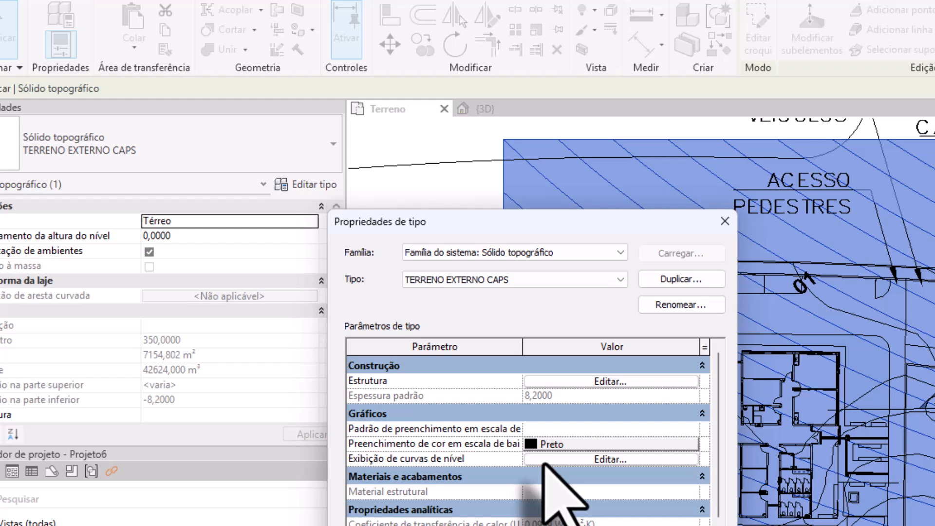
left_click(545, 464)
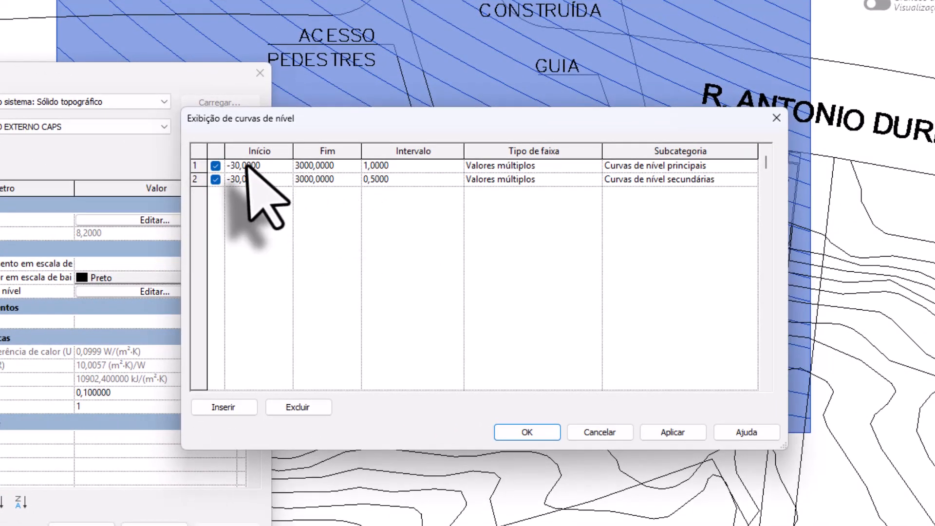
left_click(215, 179)
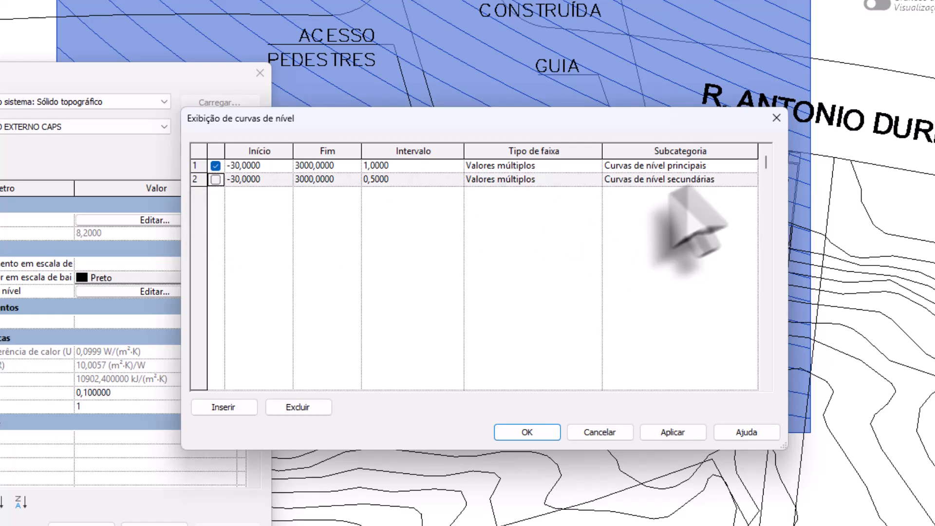
left_click(531, 432)
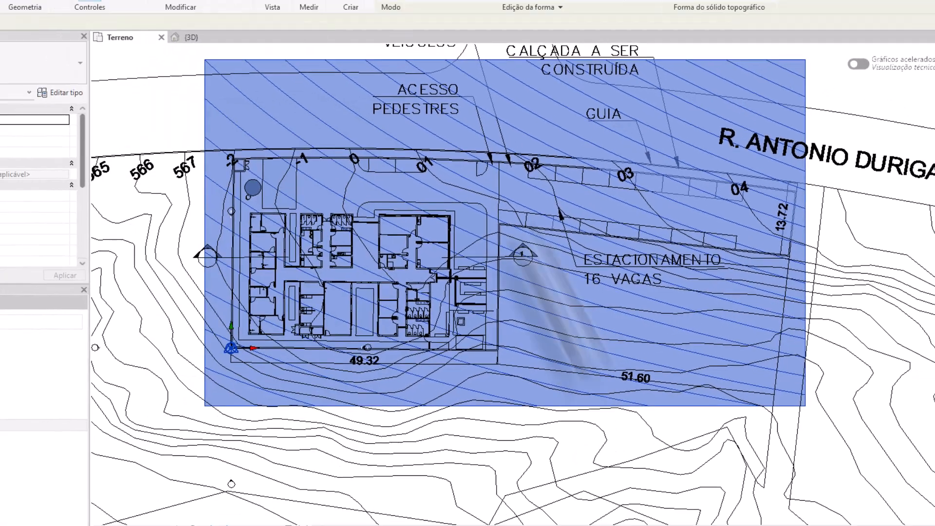
- Switch to the 3D view and inspect the contour lines on the toposolid's sloped surface
left_click(188, 40)
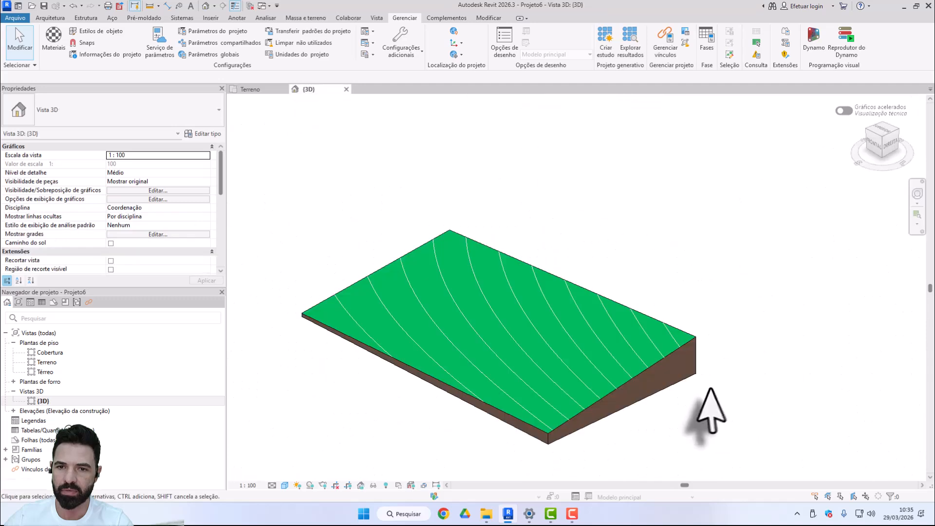
scroll(711, 407, "up", 4)
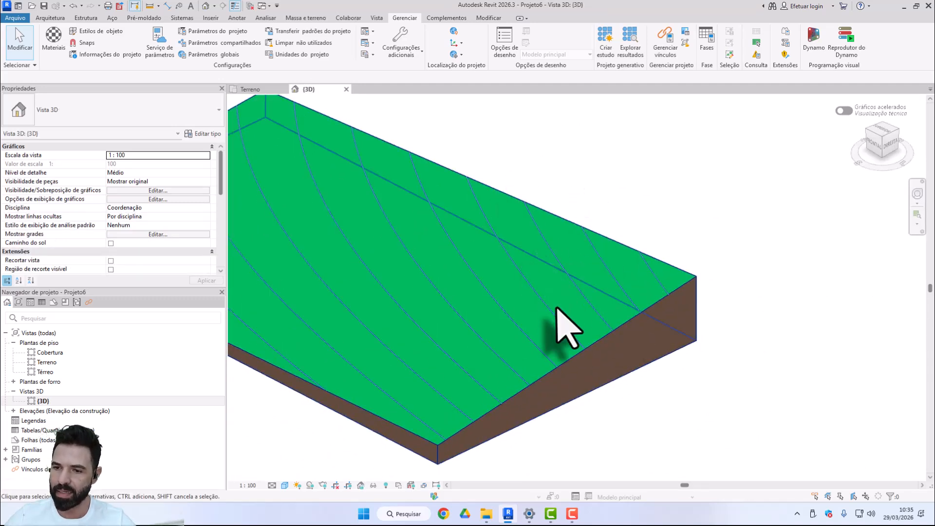
scroll(487, 347, "down", 3)
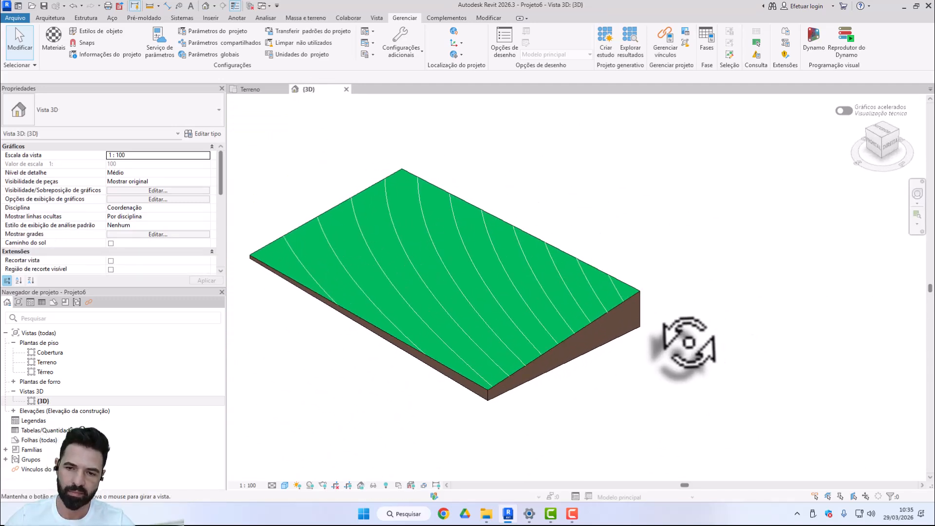
middle_click_drag(738, 276, 795, 277)
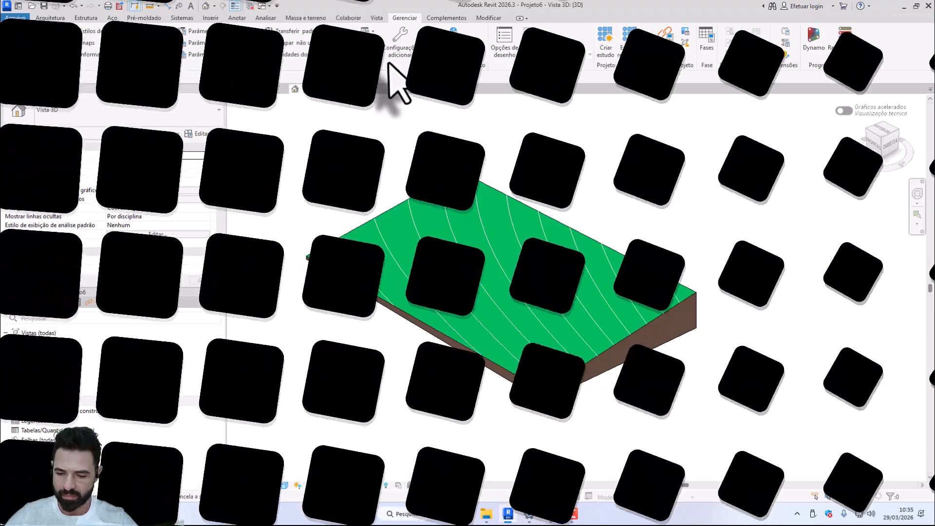